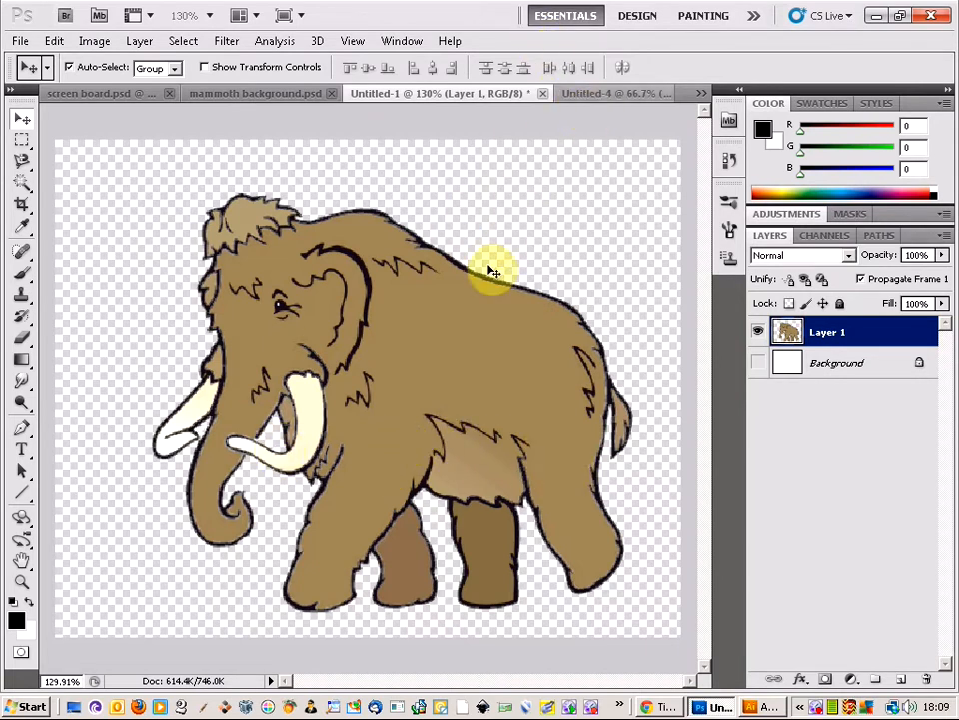
# - Compare the mammoth's leg positions in Photoshop with the walking tiger in the YouTube video, advancing the paused video to 0:21
pyautogui.hotkey('alt', 'Tab')
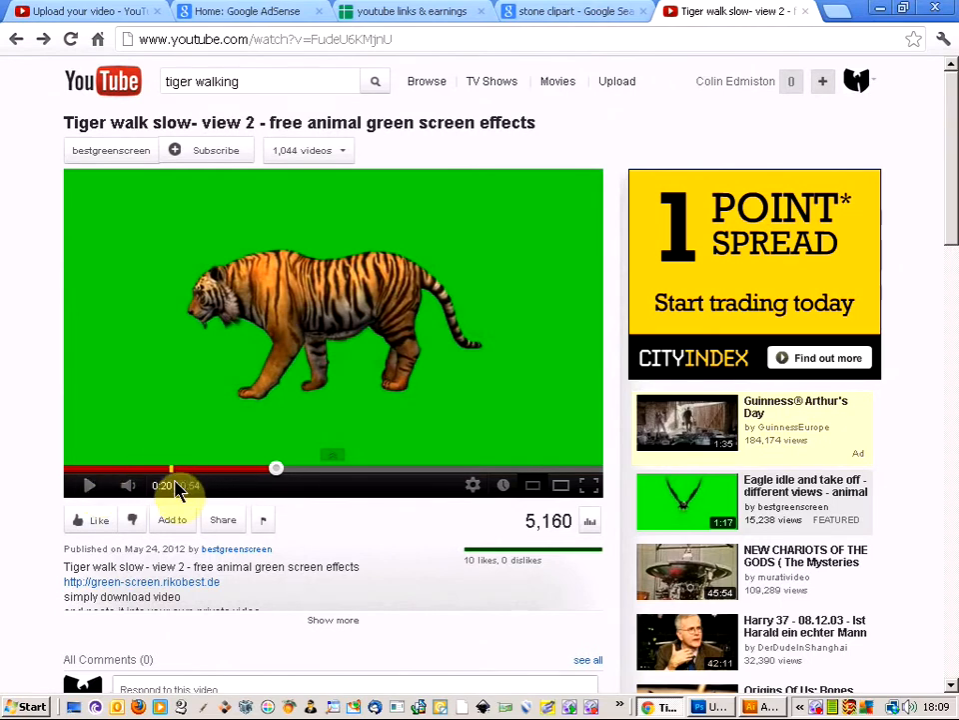
pyautogui.hotkey('alt', 'Tab')
pyautogui.hotkey('alt', 'Tab')
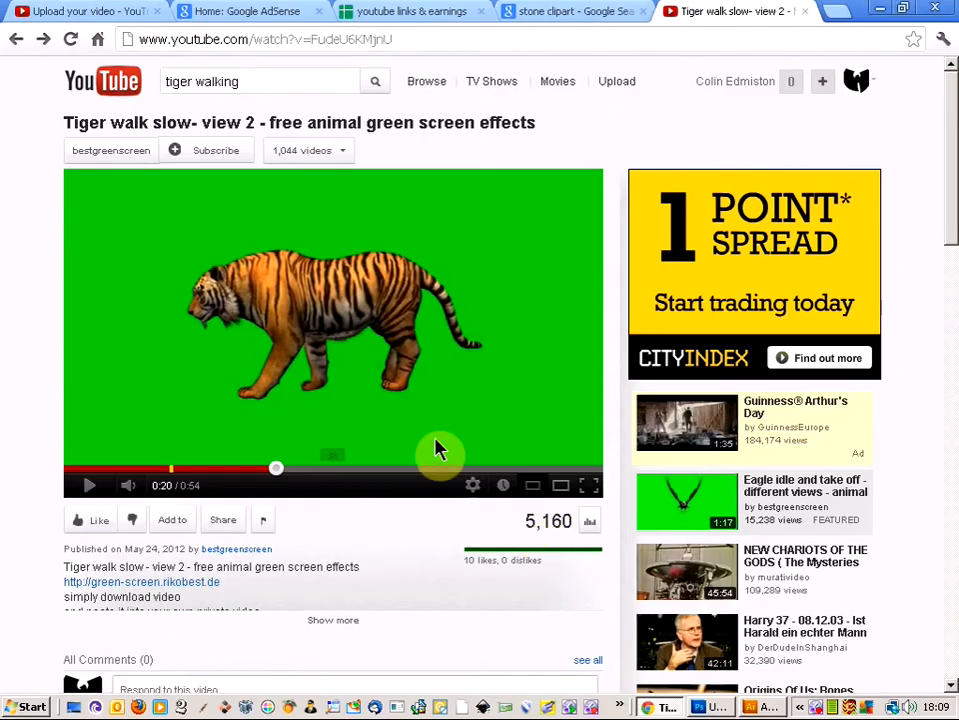
pyautogui.hotkey('alt', 'Tab')
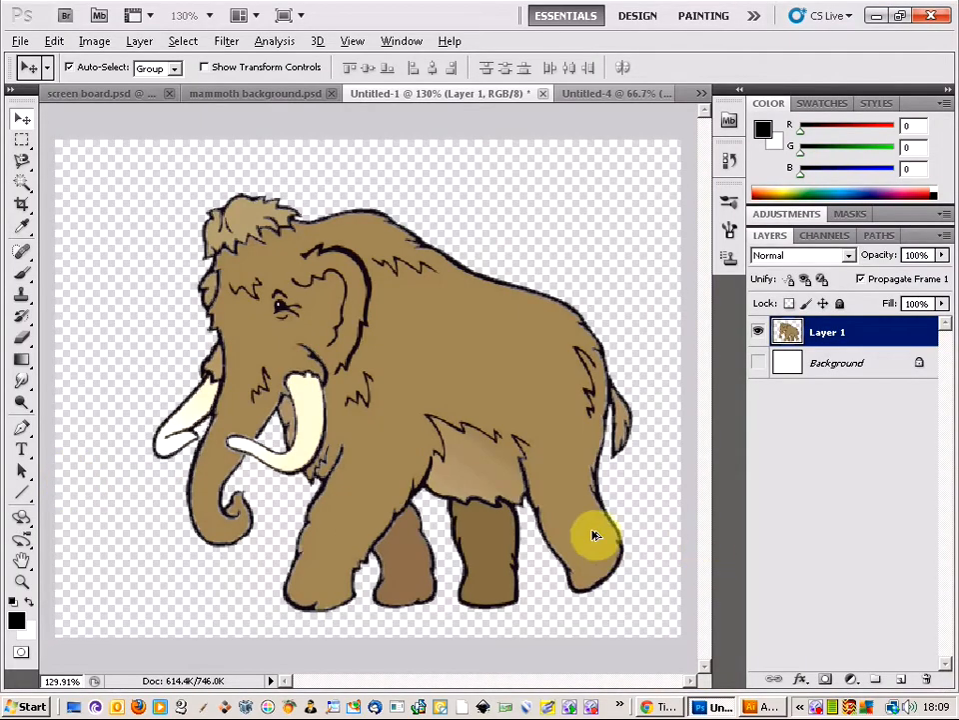
pyautogui.hotkey('alt', 'Tab')
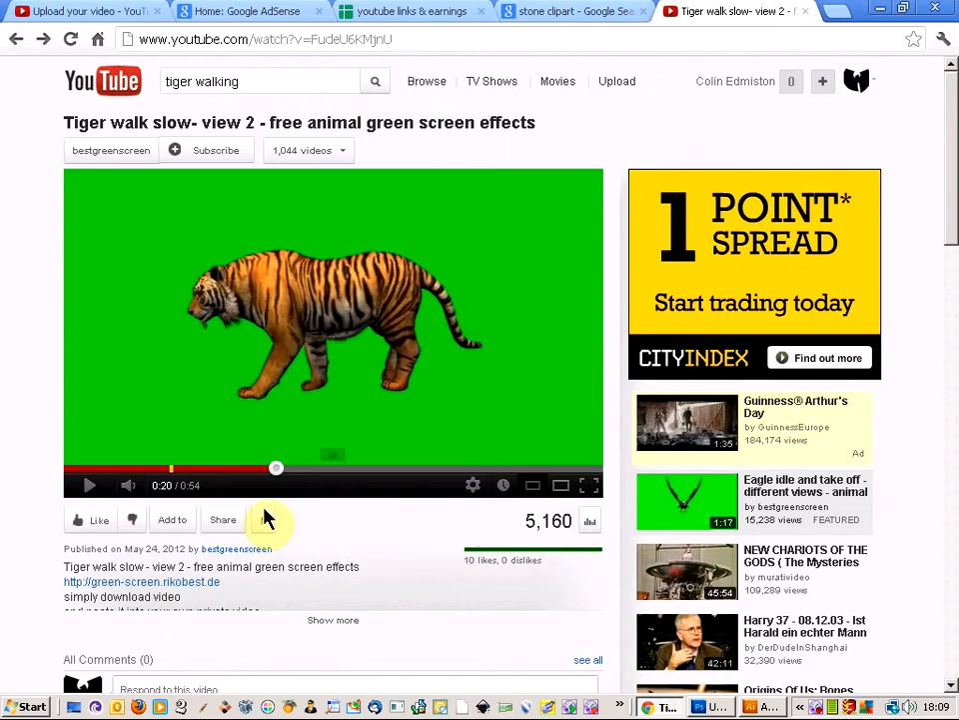
pyautogui.click(90, 492)
pyautogui.hotkey('alt', 'Tab')
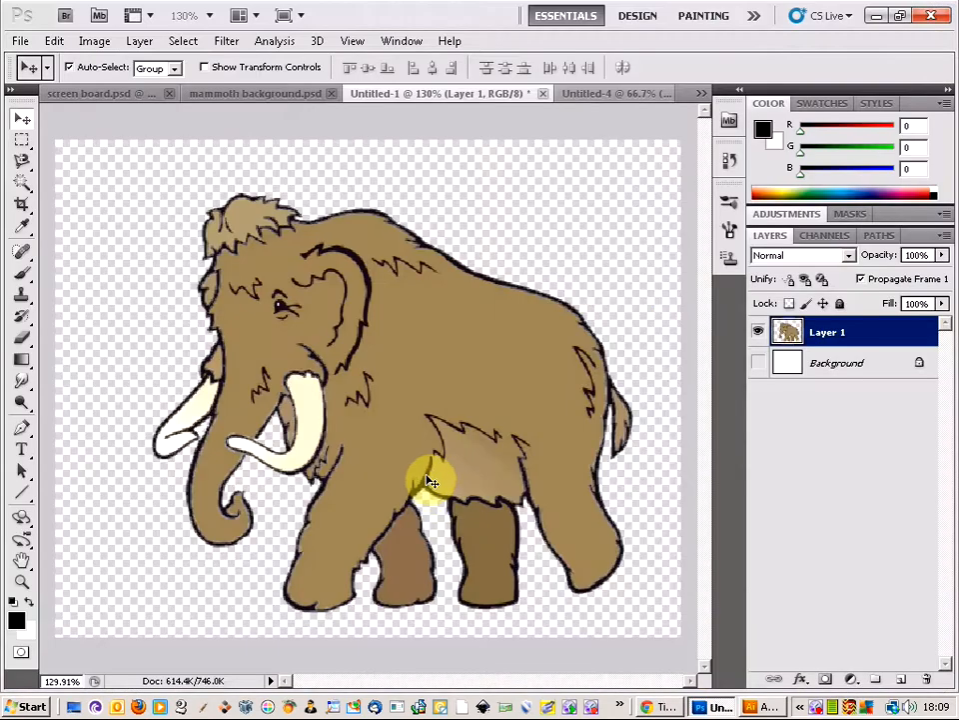
pyautogui.hotkey('alt', 'Tab')
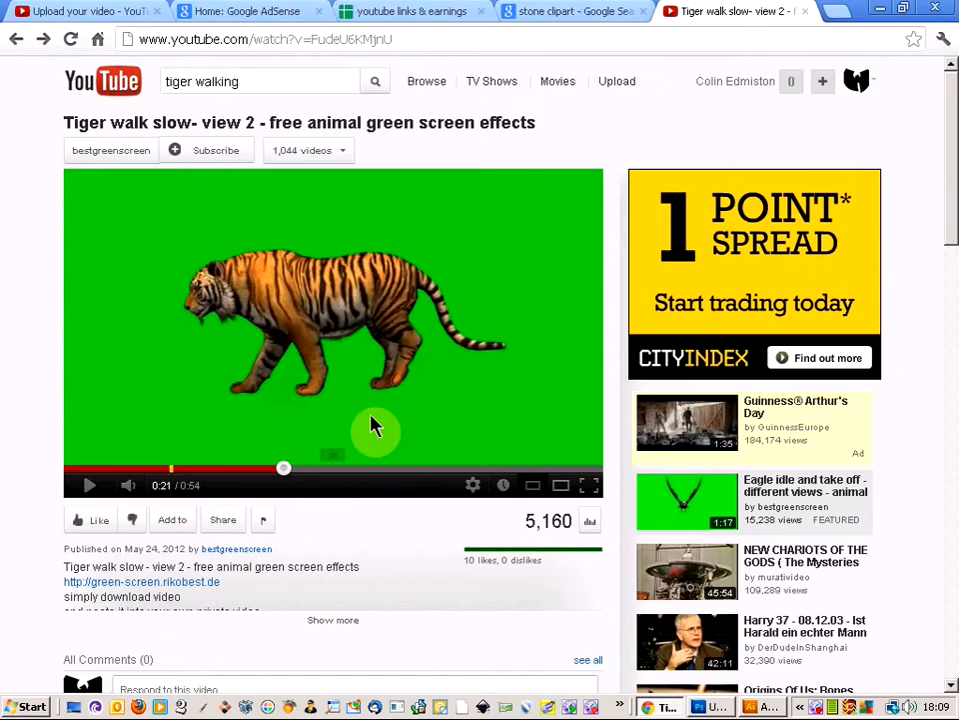
pyautogui.hotkey('alt', 'Tab')
pyautogui.hotkey('alt', 'Tab')
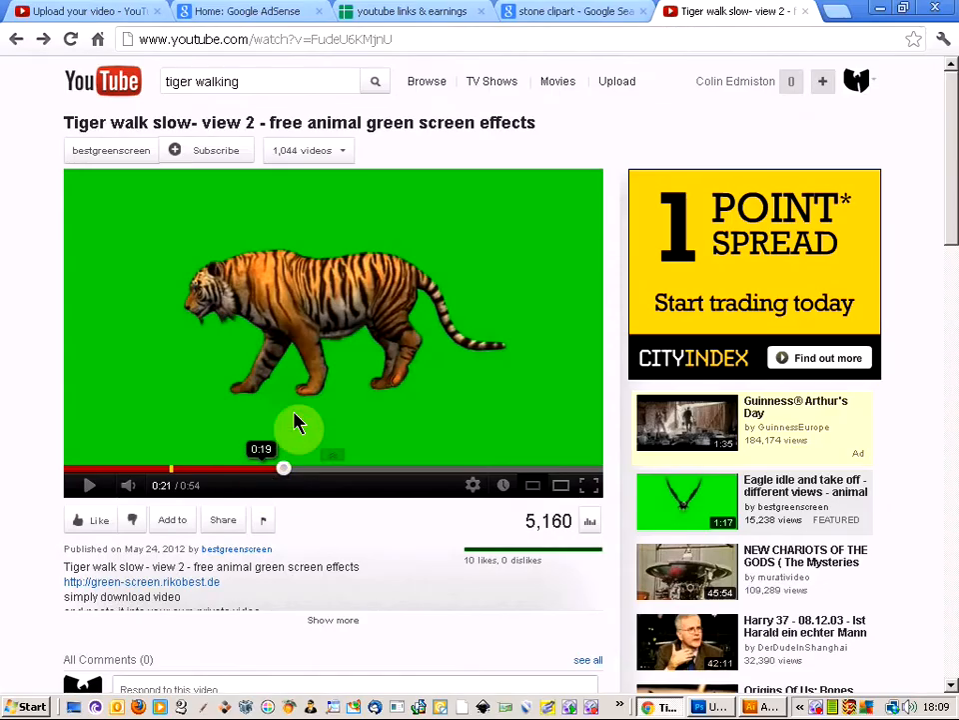
pyautogui.hotkey('alt', 'Tab')
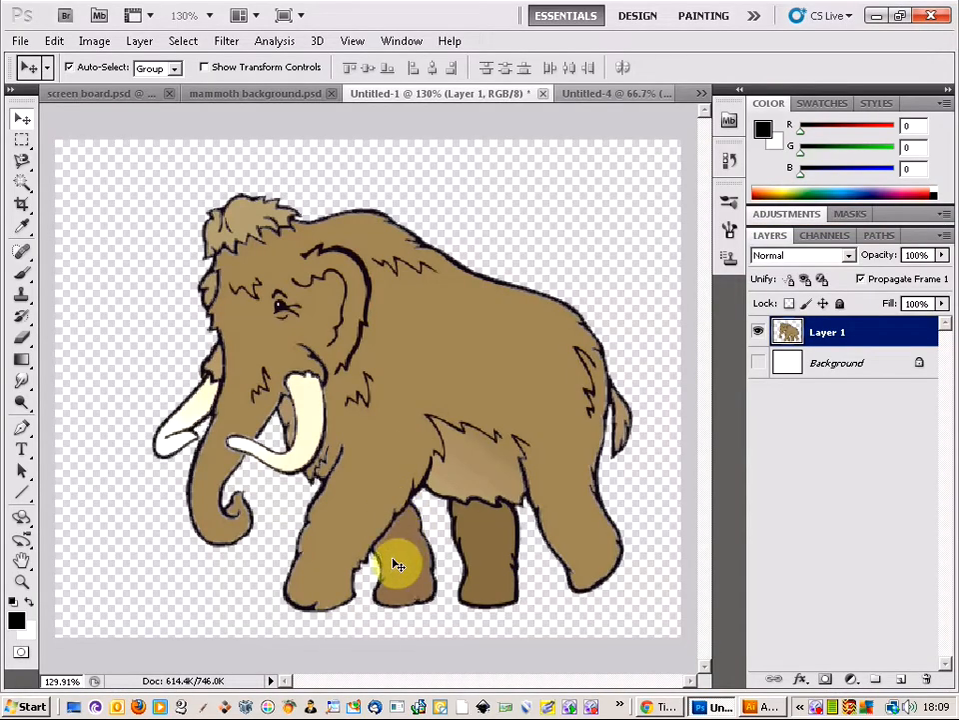
pyautogui.hotkey('alt', 'Tab')
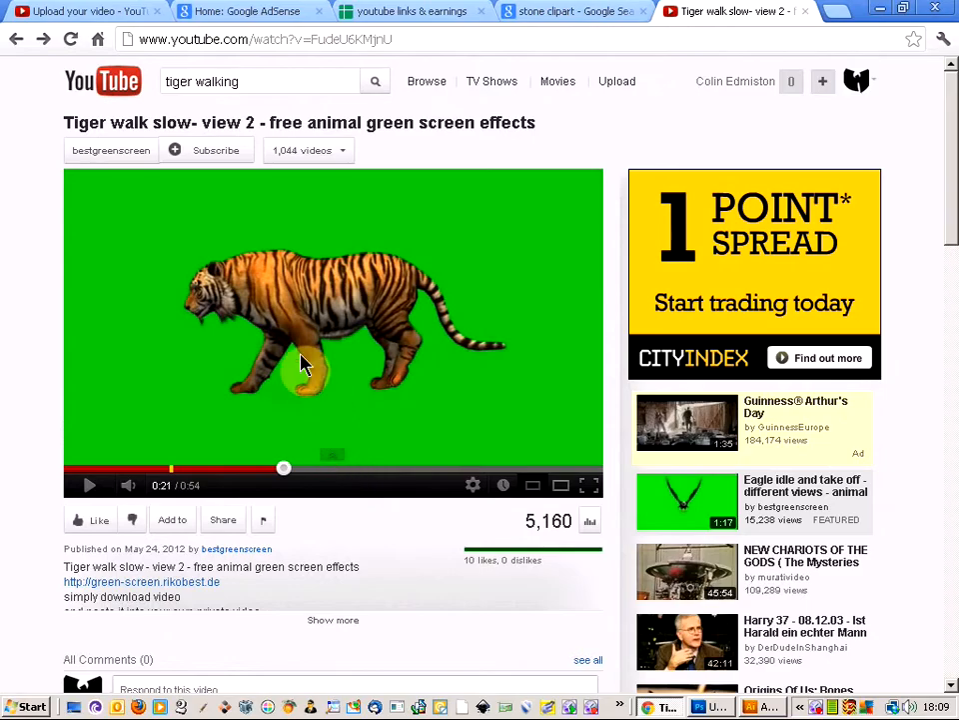
pyautogui.hotkey('alt', 'Tab')
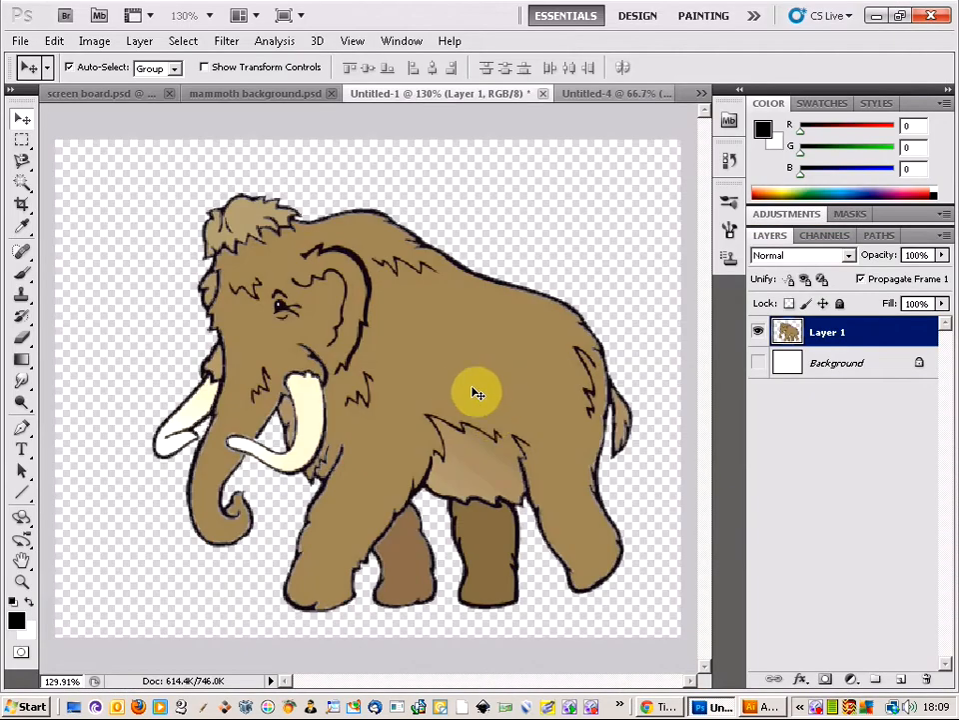
# - Capture a screenshot of the tiger video paused at 0:21 and paste it into the Untitled-4 document in Photoshop
pyautogui.hotkey('alt', 'Tab')
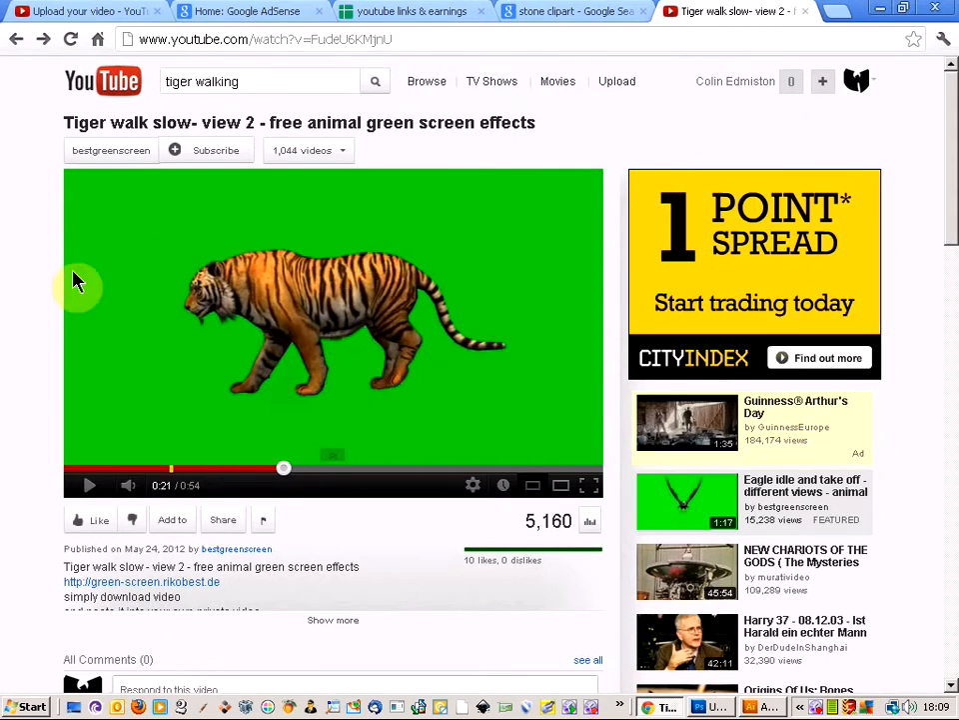
pyautogui.hotkey('alt', 'Tab')
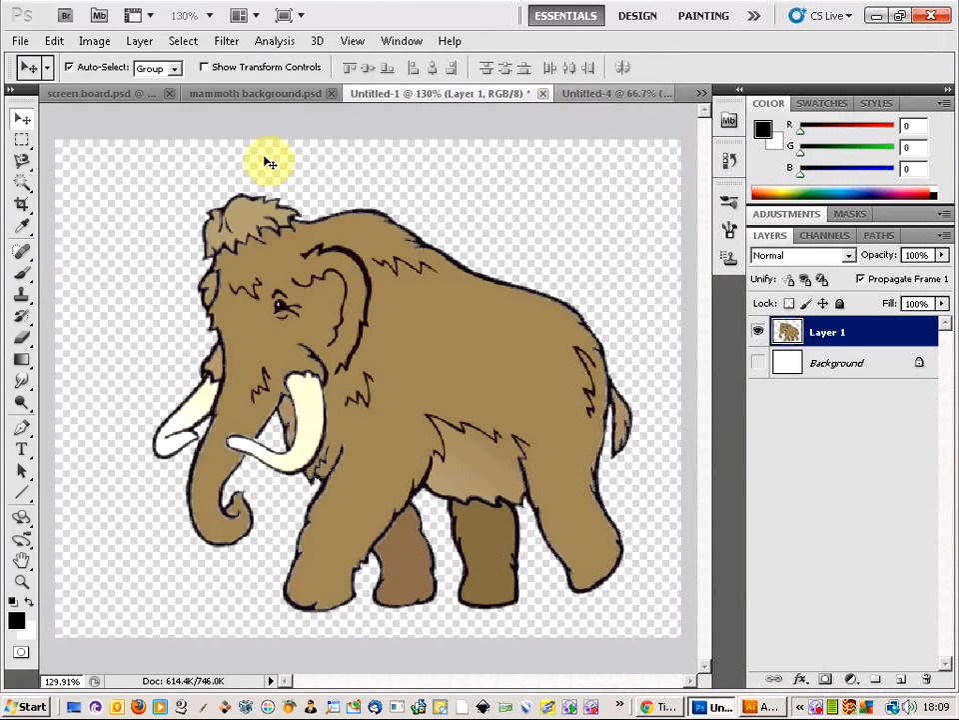
pyautogui.click(611, 94)
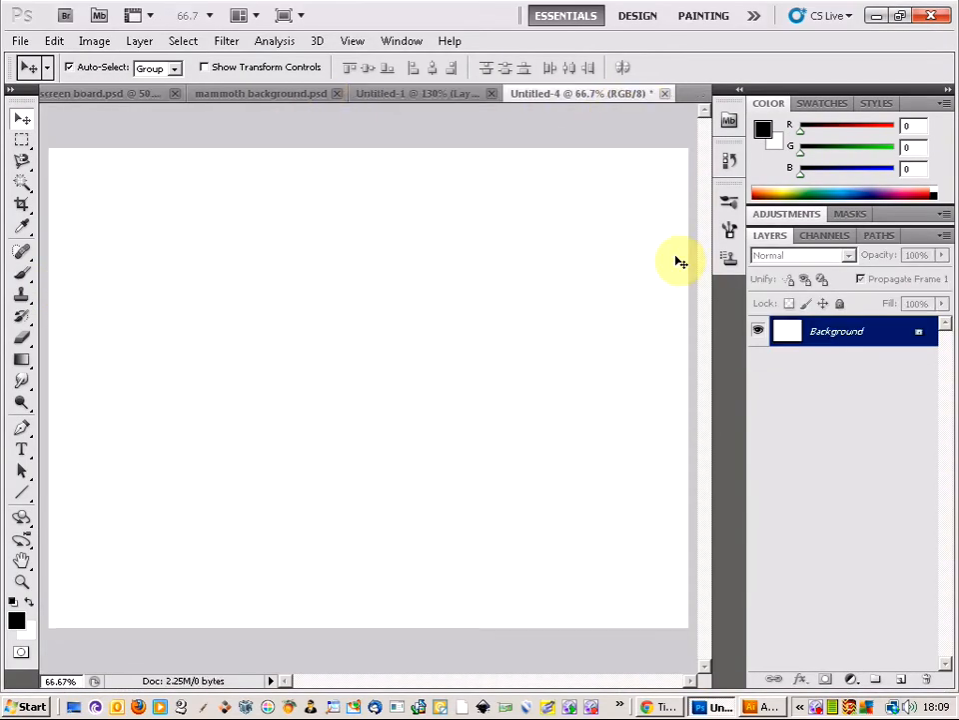
pyautogui.hotkey('ctrl', 'v')
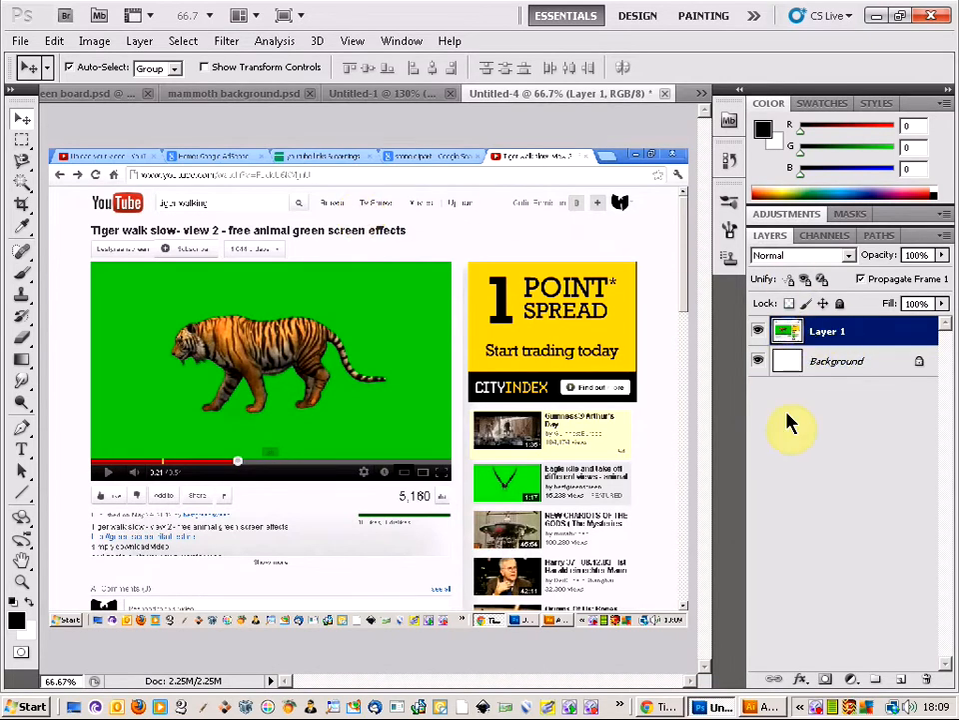
# - Advance the tiger video in the browser to the next pose at 0:22 and paste its screenshot into Untitled-4 as a new layer
pyautogui.hotkey('alt', 'Tab')
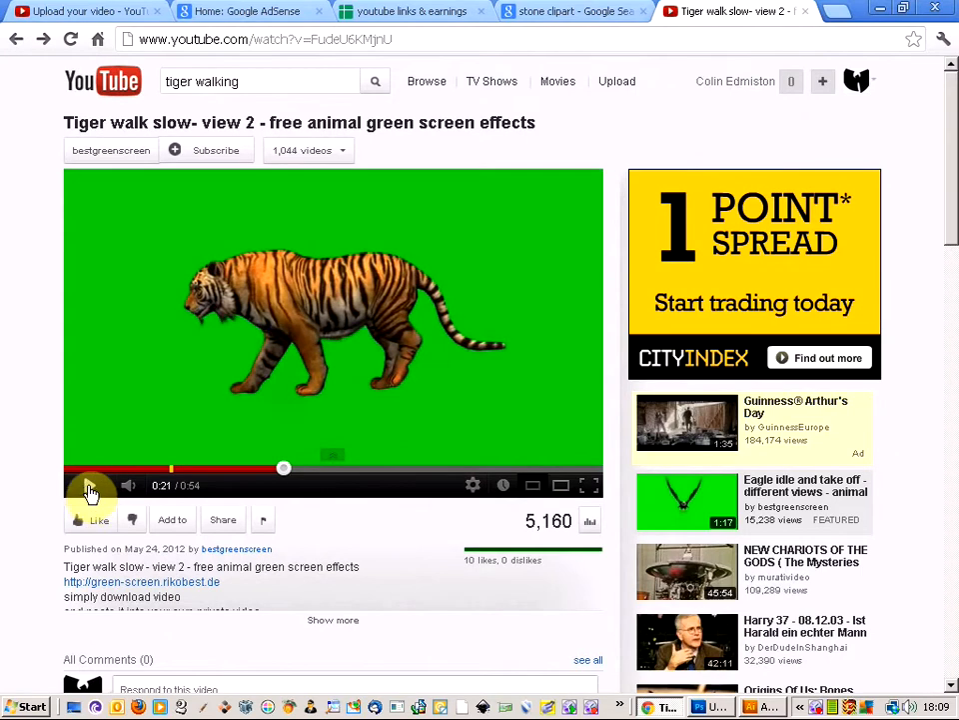
pyautogui.click(90, 490)
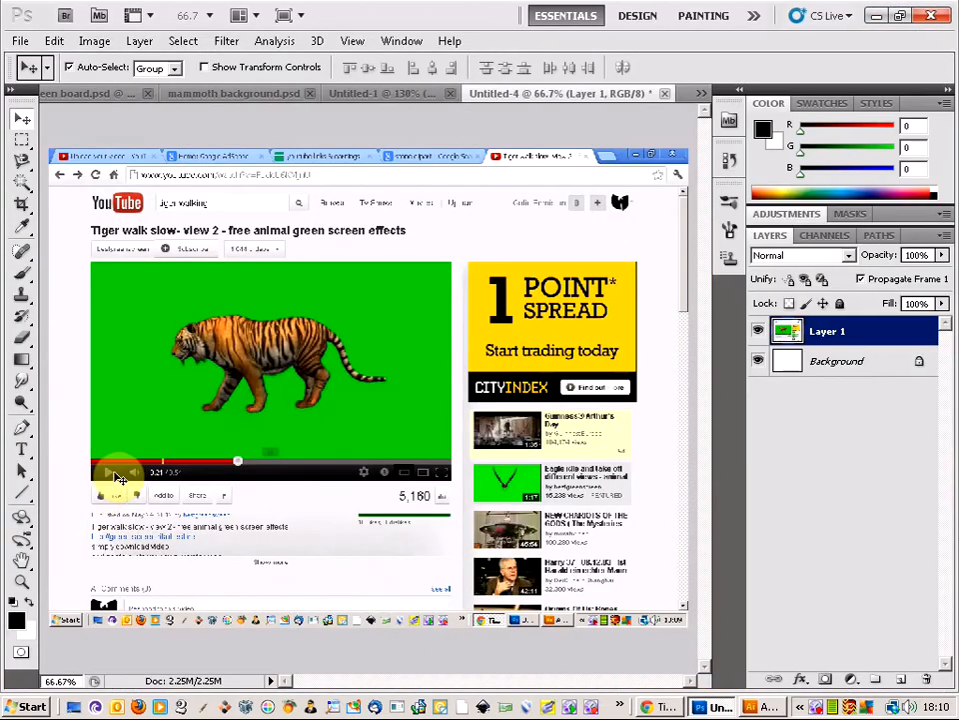
pyautogui.hotkey('ctrl', 'v')
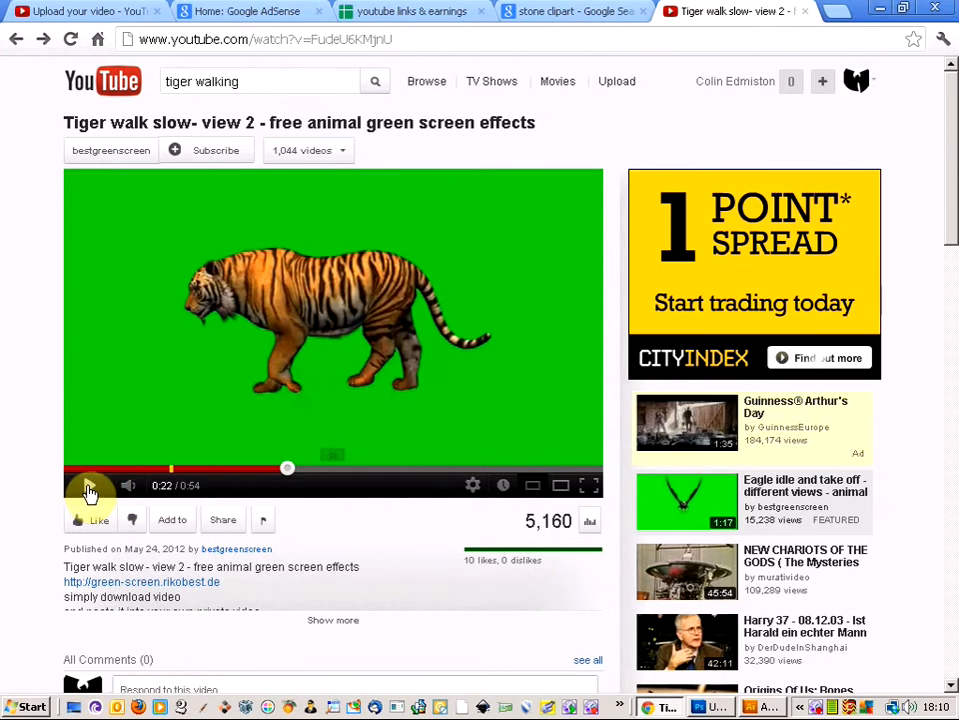
# - Capture two further tiger walking poses from the video and paste each screenshot into Untitled-4 as its own layer
pyautogui.click(88, 489)
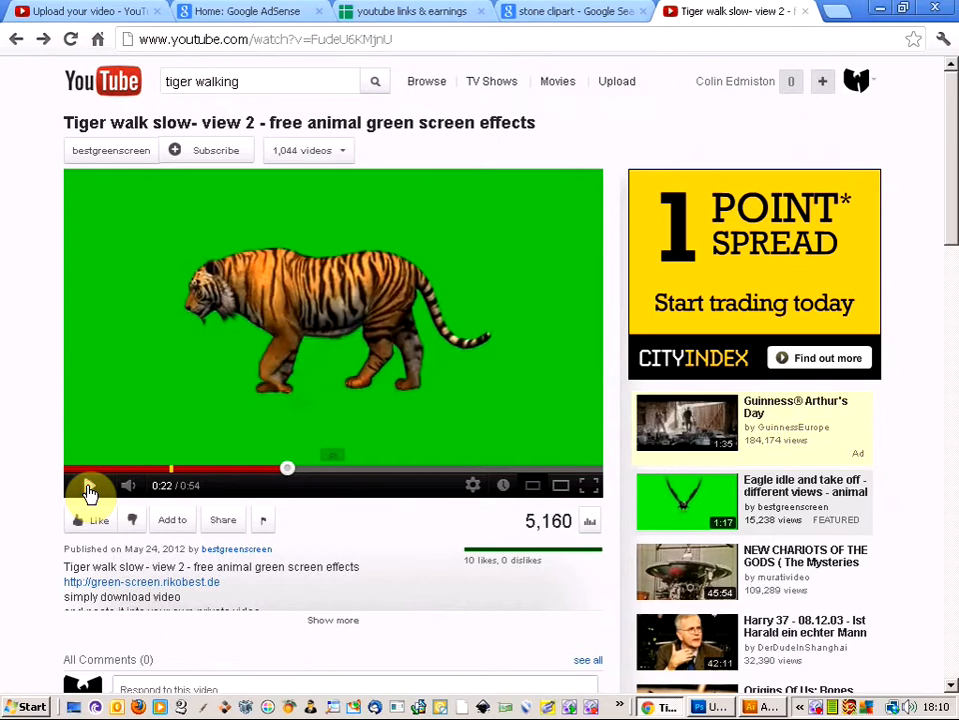
pyautogui.click(88, 490)
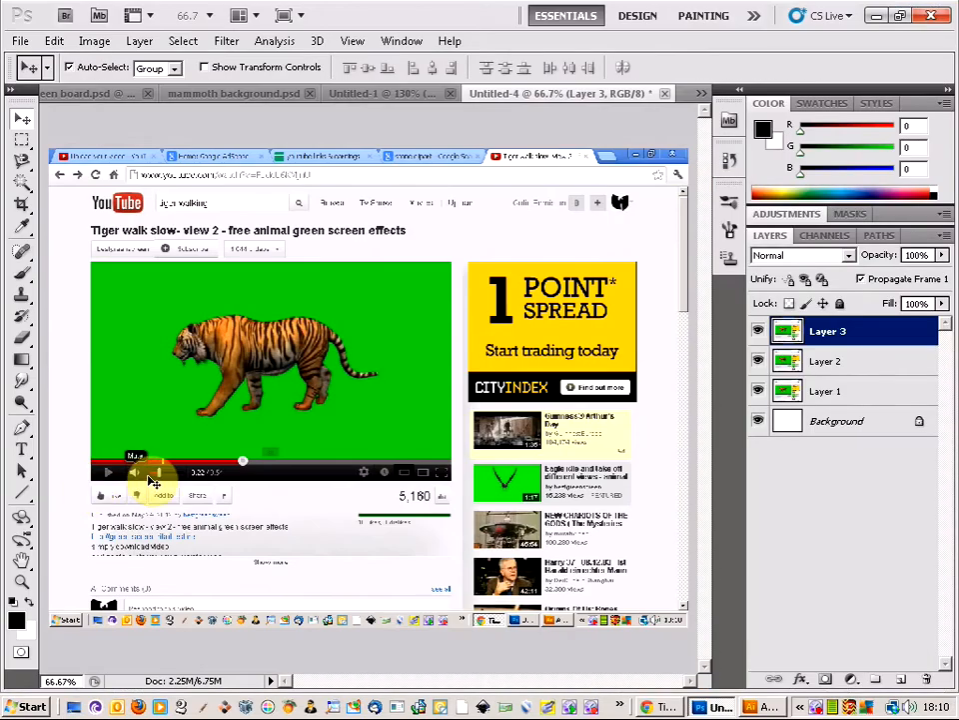
pyautogui.hotkey('ctrl', 'v')
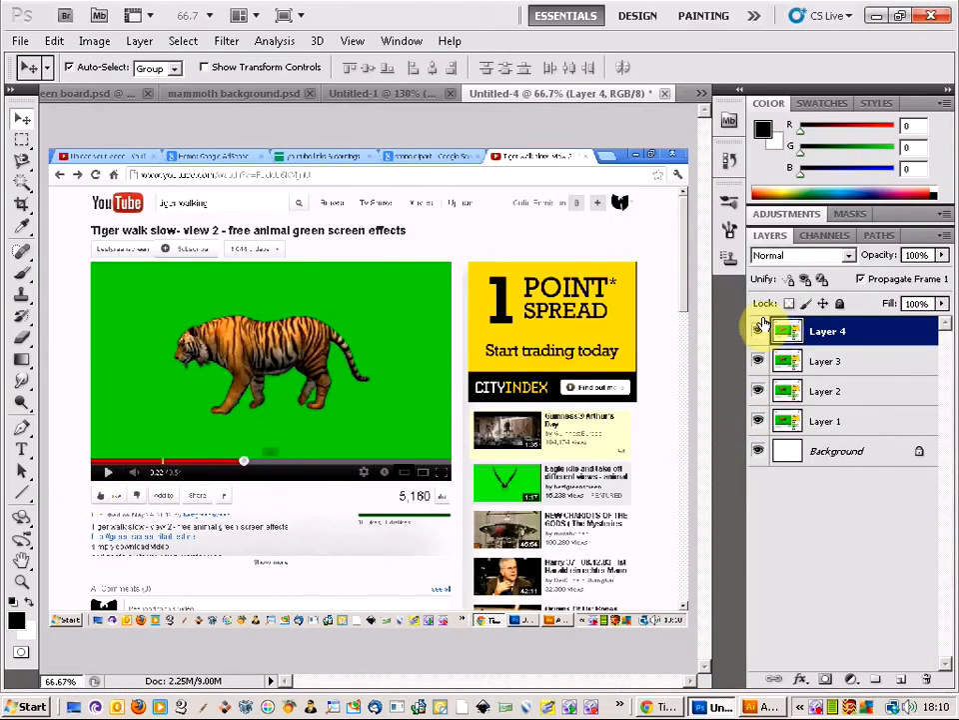
# - Preview the tiger's walk by hiding Layers 1 to 4 and revealing them again from the lowest upward
pyautogui.moveTo(762, 330); pyautogui.dragTo(760, 421)
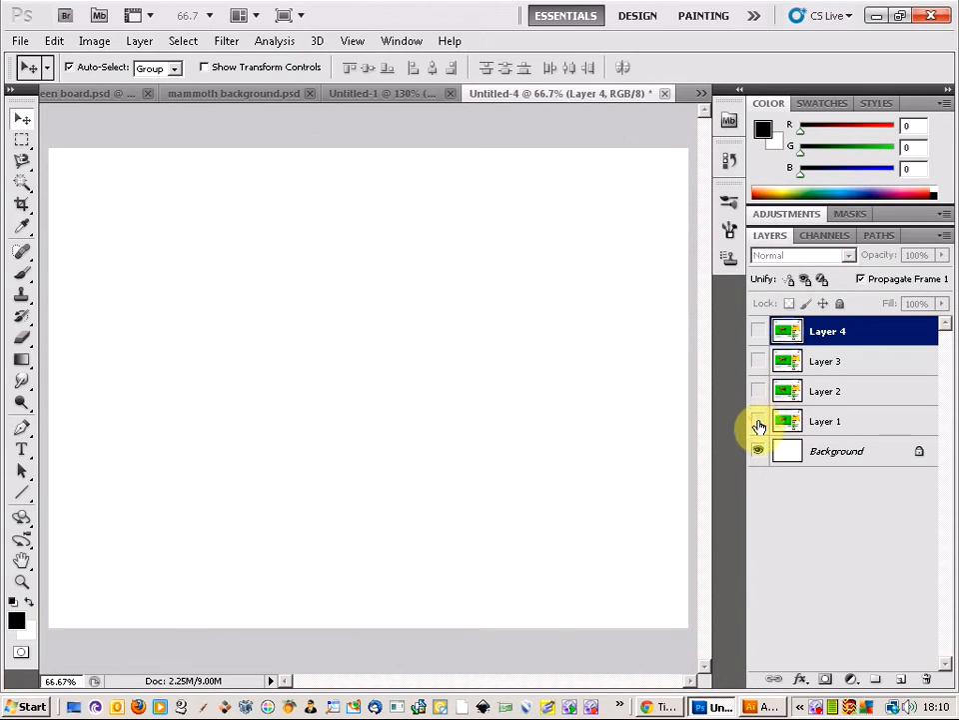
pyautogui.click(758, 421)
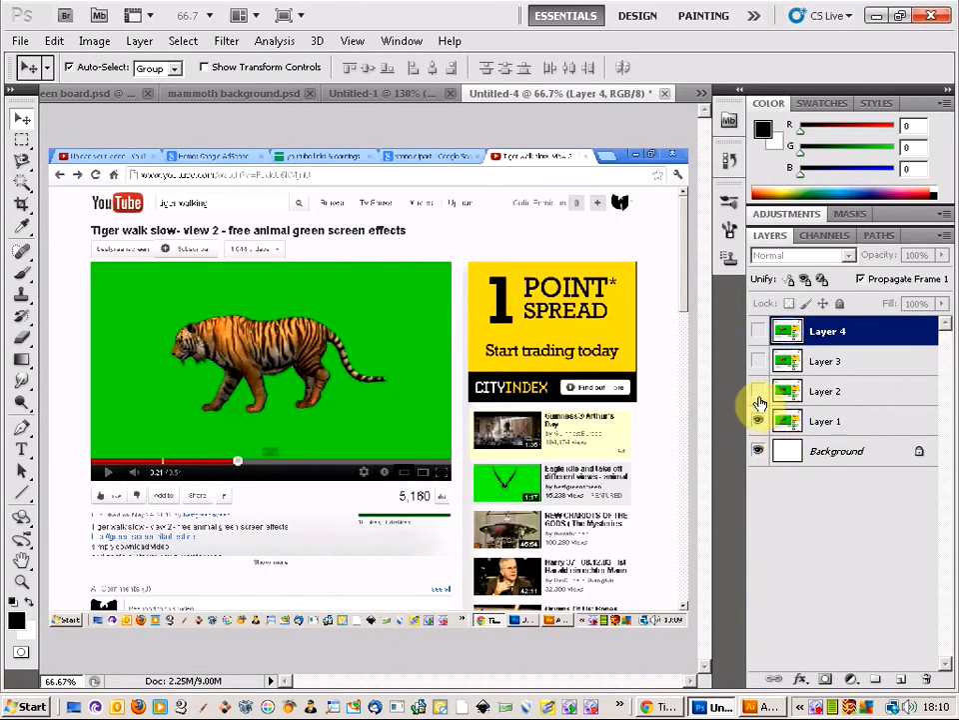
pyautogui.moveTo(761, 392); pyautogui.dragTo(761, 331)
pyautogui.click(759, 334)
pyautogui.click(759, 407)
pyautogui.click(761, 332)
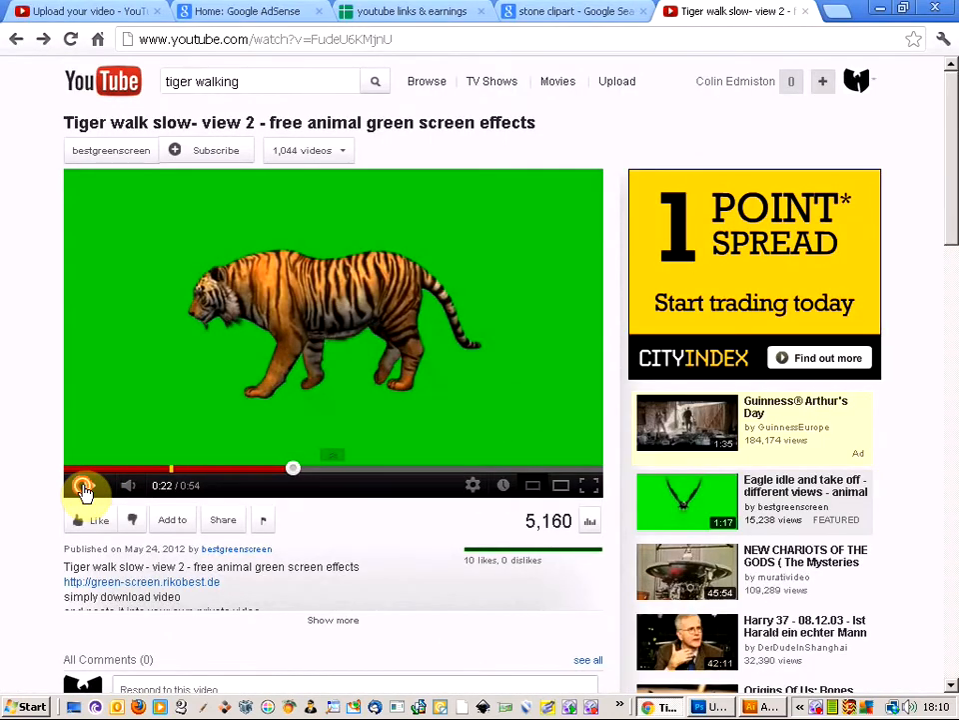
# - Advance the tiger video to 0:23 and compare its pose with the captured frames, hiding Layers 2 to 4 and revealing them one by one
pyautogui.click(86, 489)
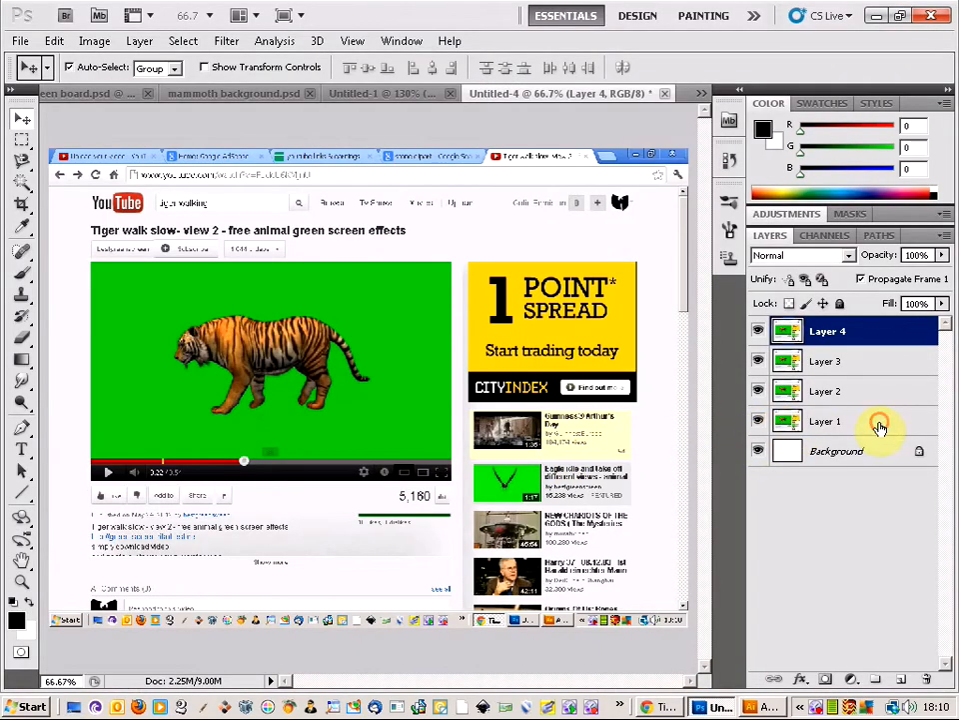
pyautogui.click(879, 425)
pyautogui.moveTo(756, 398); pyautogui.dragTo(755, 331)
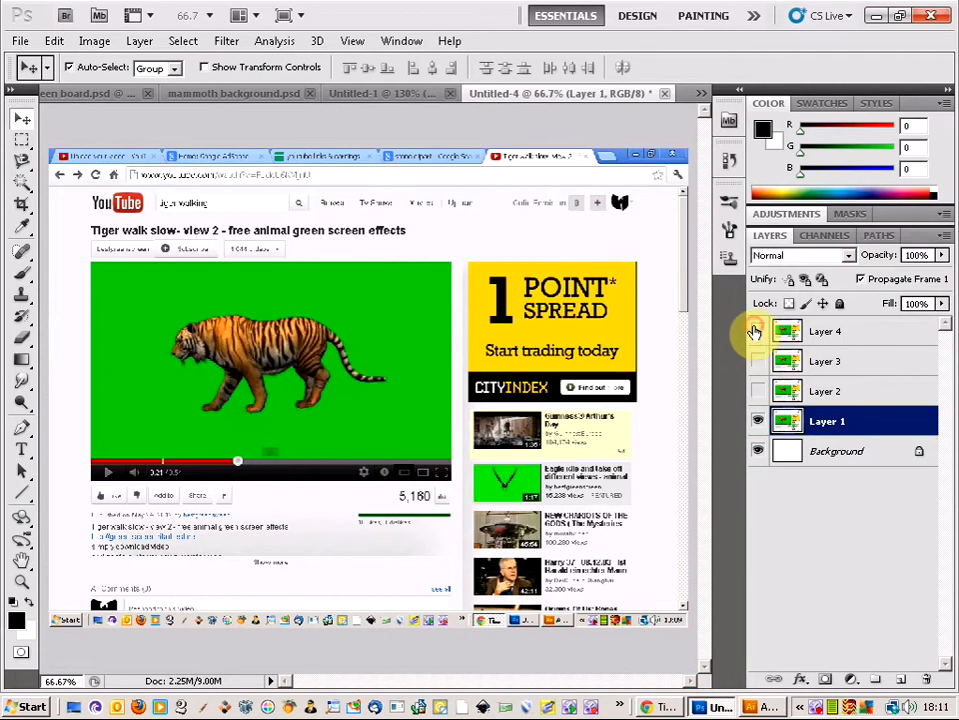
pyautogui.hotkey('alt', 'Tab')
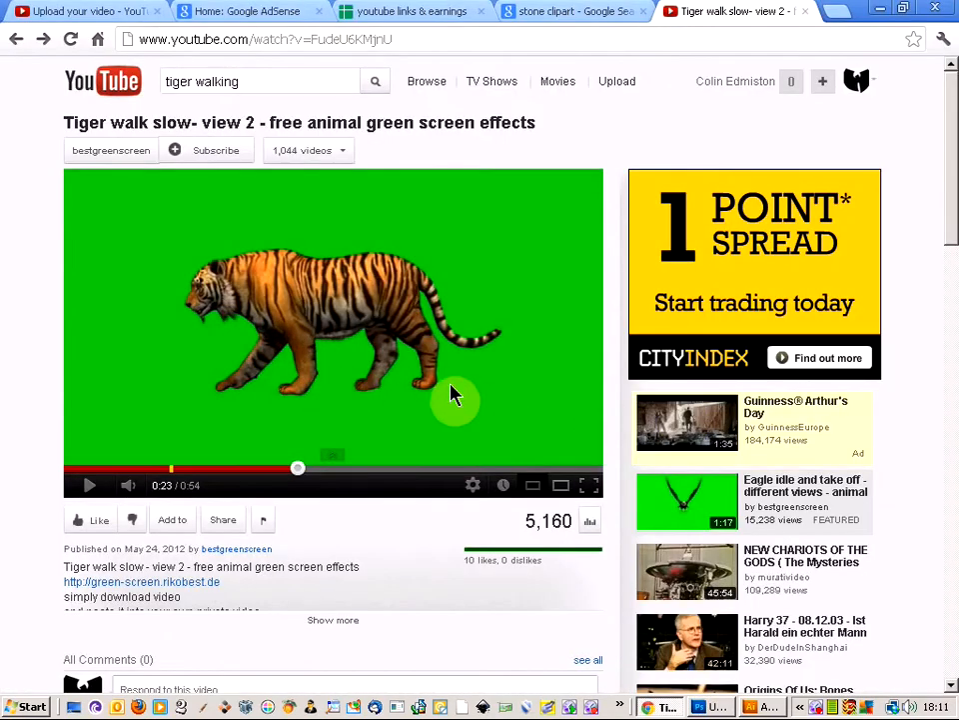
pyautogui.hotkey('alt', 'Tab')
pyautogui.click(758, 391)
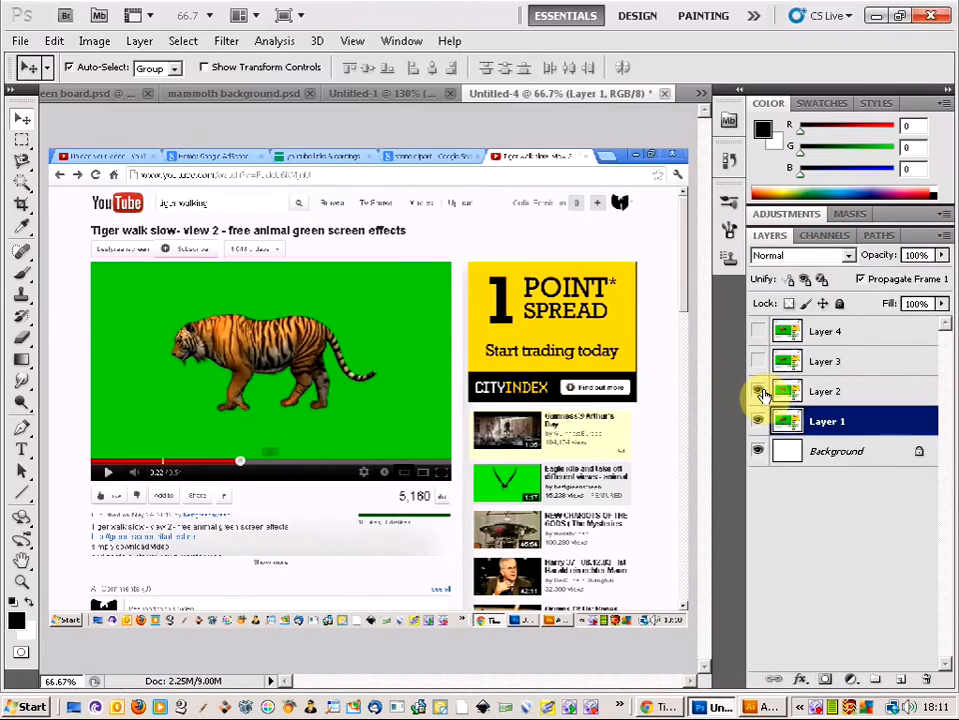
pyautogui.click(759, 363)
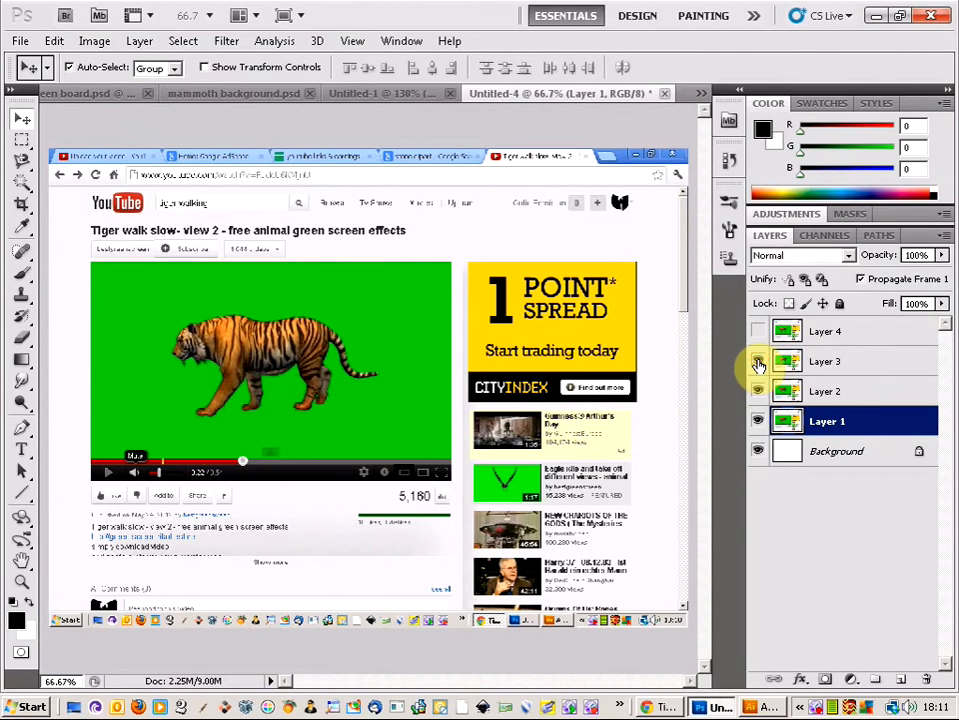
pyautogui.click(758, 332)
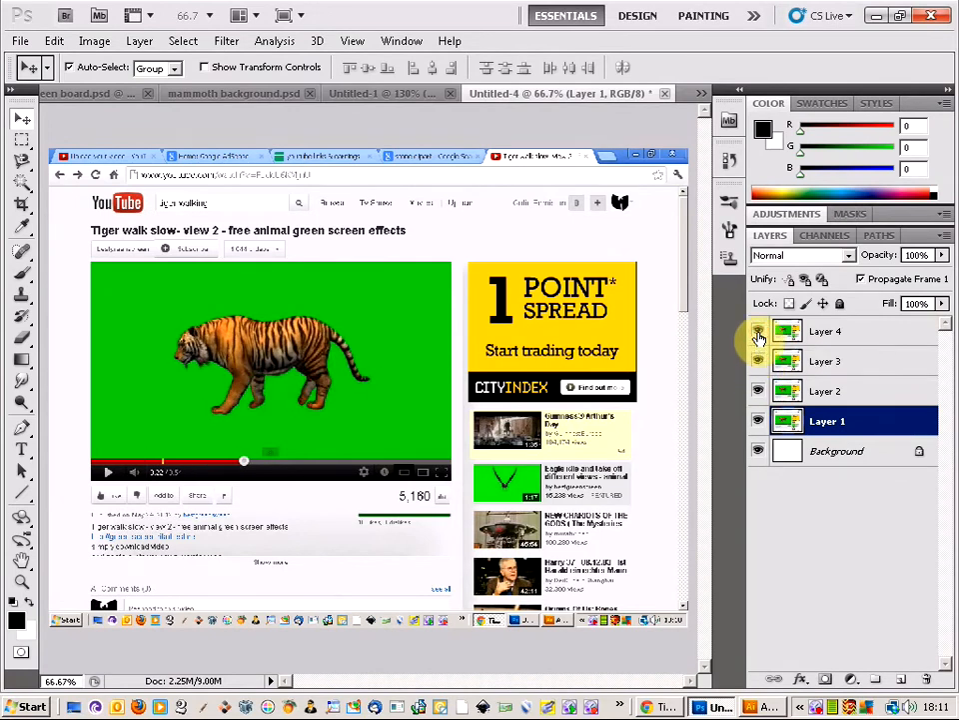
# - Capture the tiger video frame at 0:23 and paste the screenshot as a new layer above Layer 4 in Untitled-4
pyautogui.click(843, 333)
pyautogui.hotkey('alt', 'Tab')
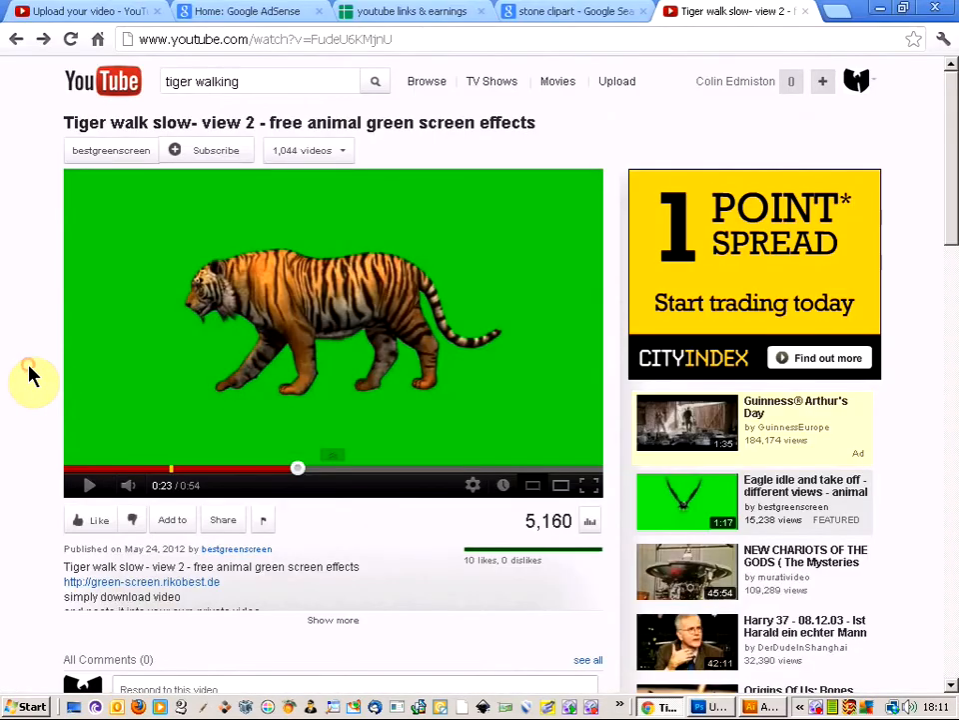
pyautogui.press('Print')
pyautogui.hotkey('alt', 'Tab')
pyautogui.hotkey('ctrl', 'v')
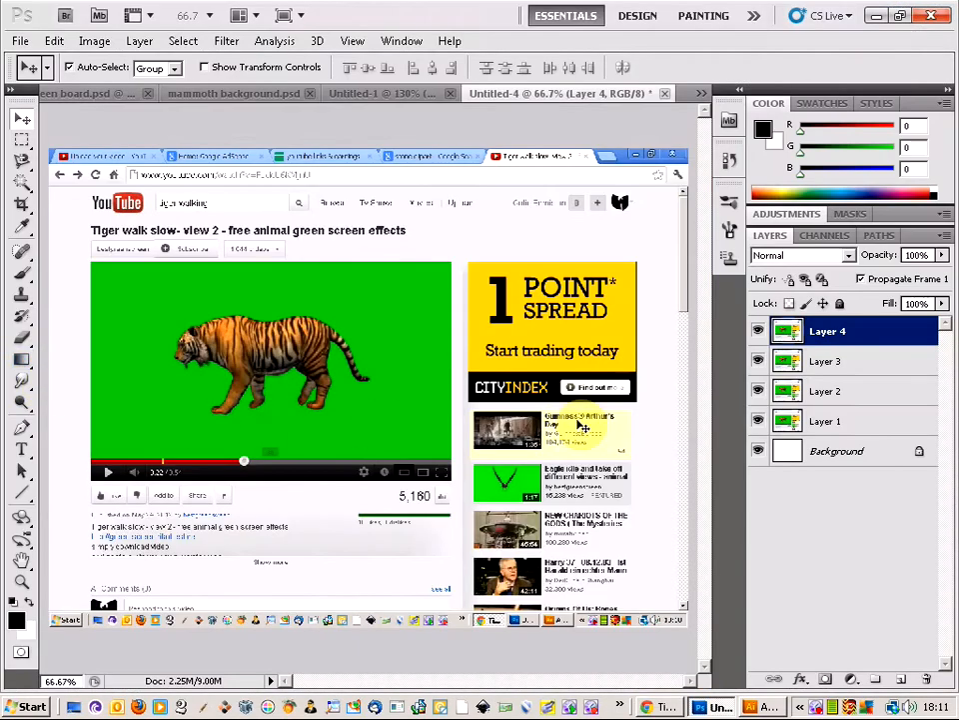
pyautogui.hotkey('alt', 'Tab')
pyautogui.hotkey('alt', 'Tab')
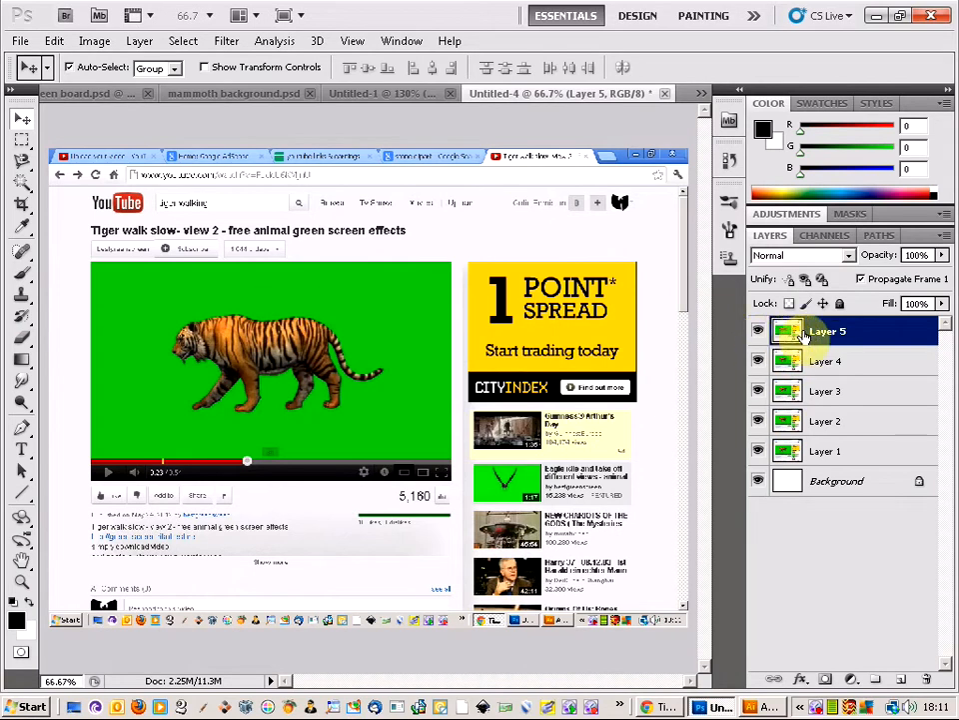
# - Rename the newest pasted frame layer, Layer 5, as "all feet on floor"
pyautogui.rightClick(843, 335)
pyautogui.click(821, 330)
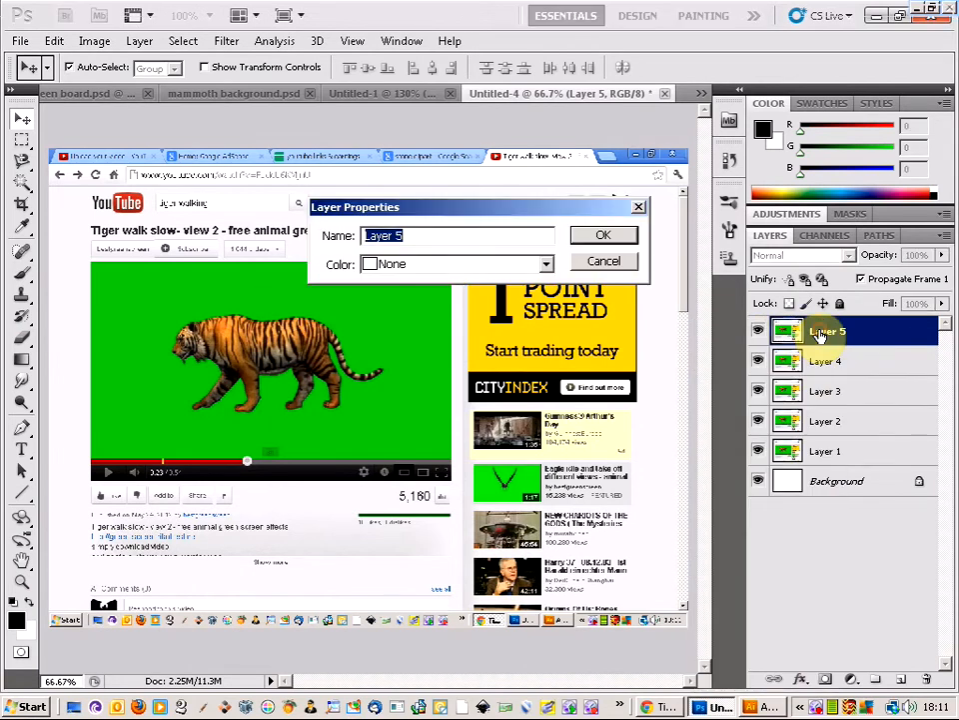
pyautogui.write('all feet')
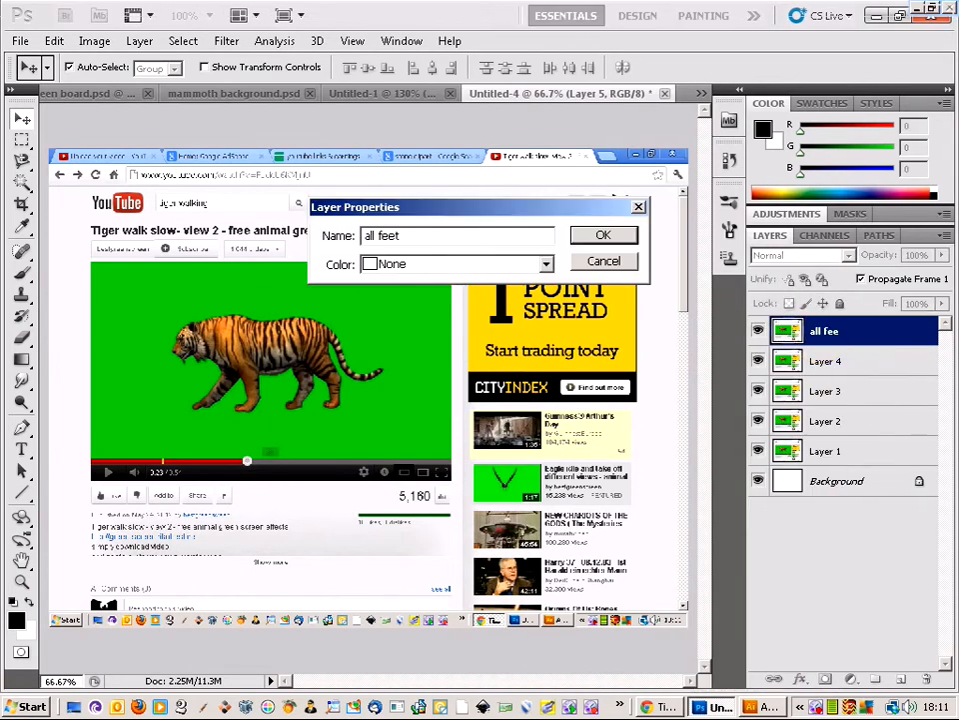
pyautogui.write(' on floor')
pyautogui.press('Return')
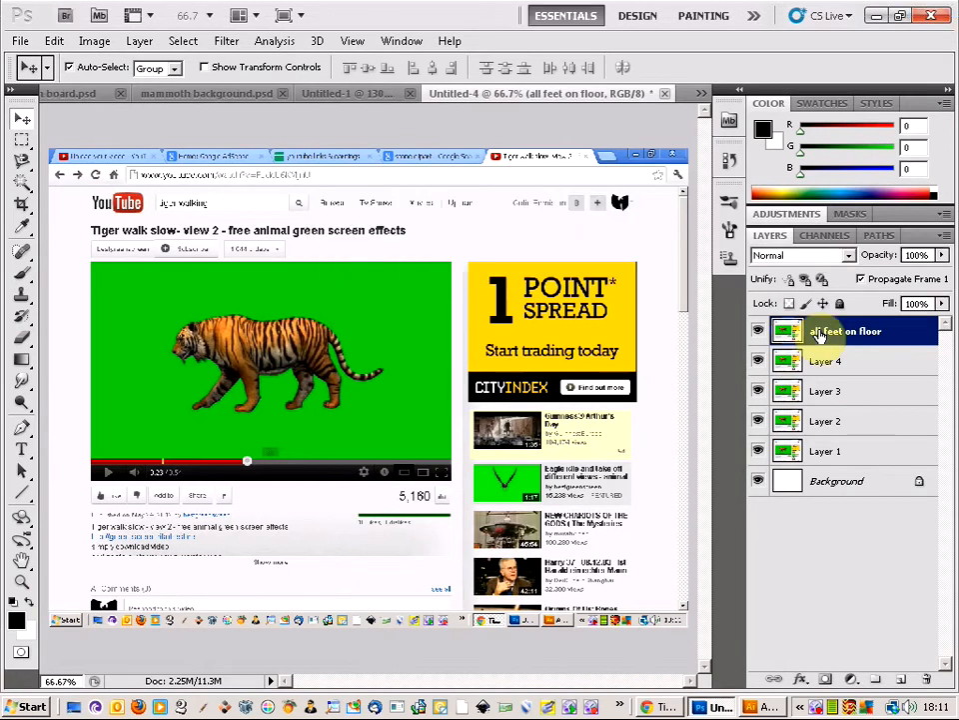
# - Hide the "all feet on floor" layer and rename Layer 4 as "right side up"
pyautogui.click(854, 363)
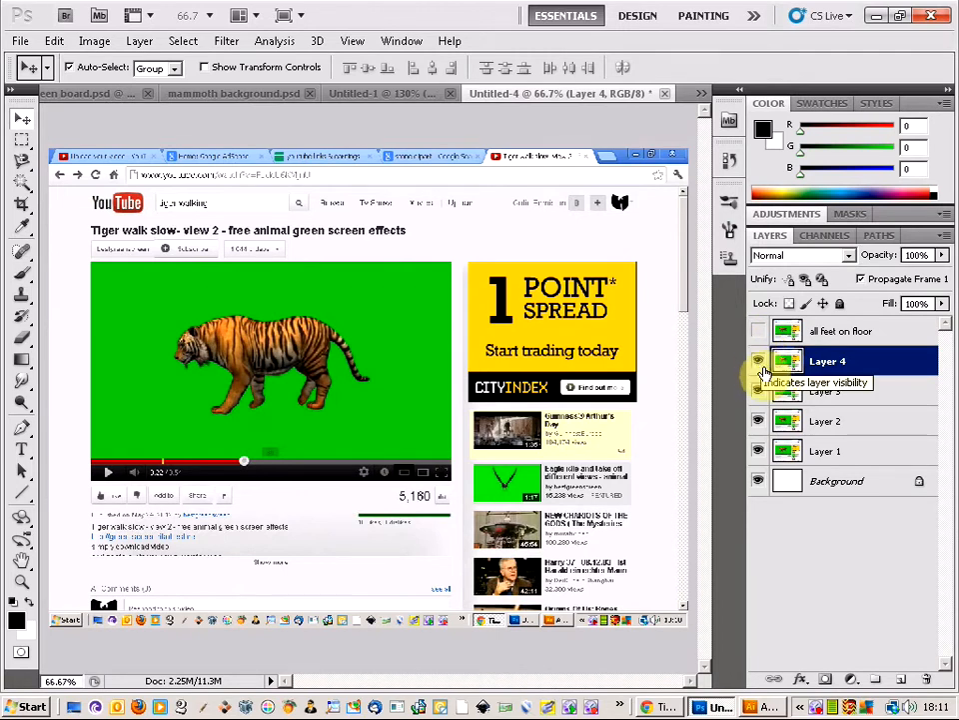
pyautogui.rightClick(844, 367)
pyautogui.click(804, 329)
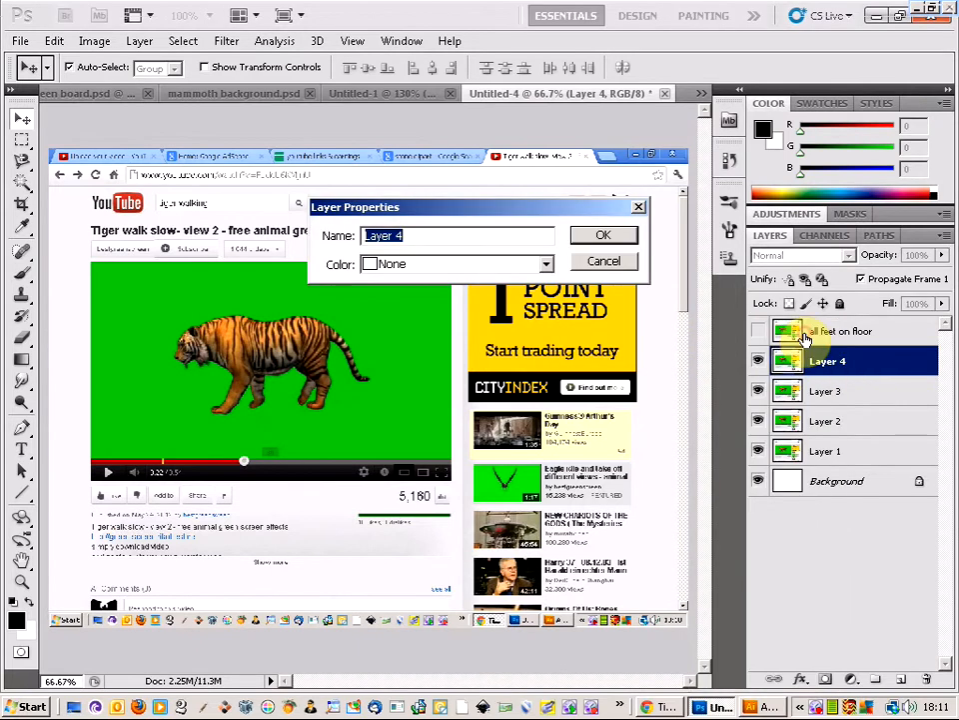
pyautogui.write('right side up')
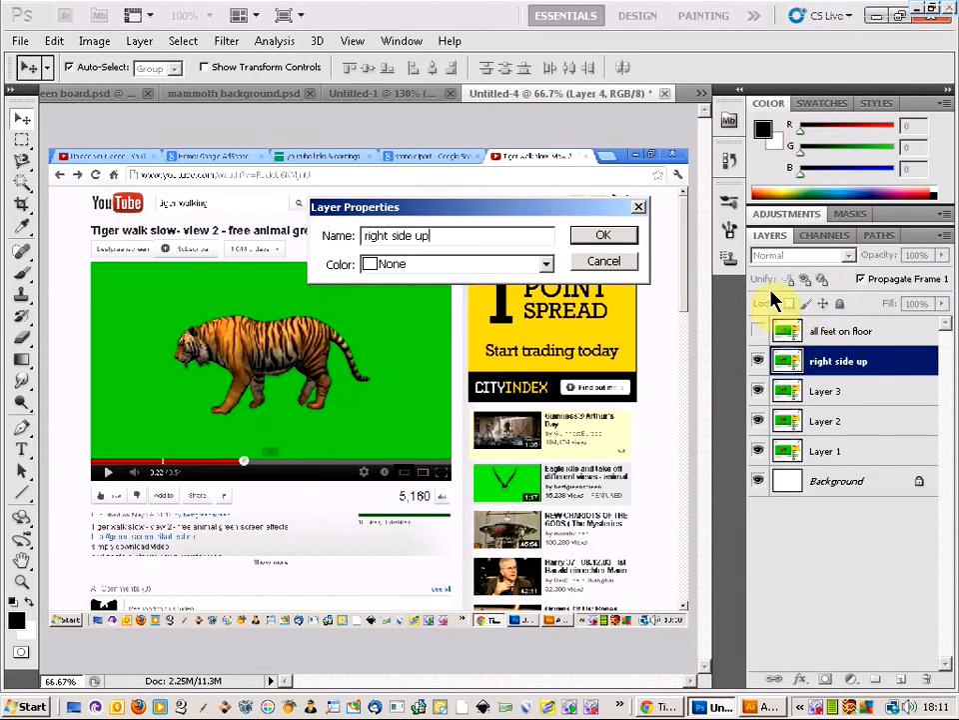
pyautogui.click(604, 236)
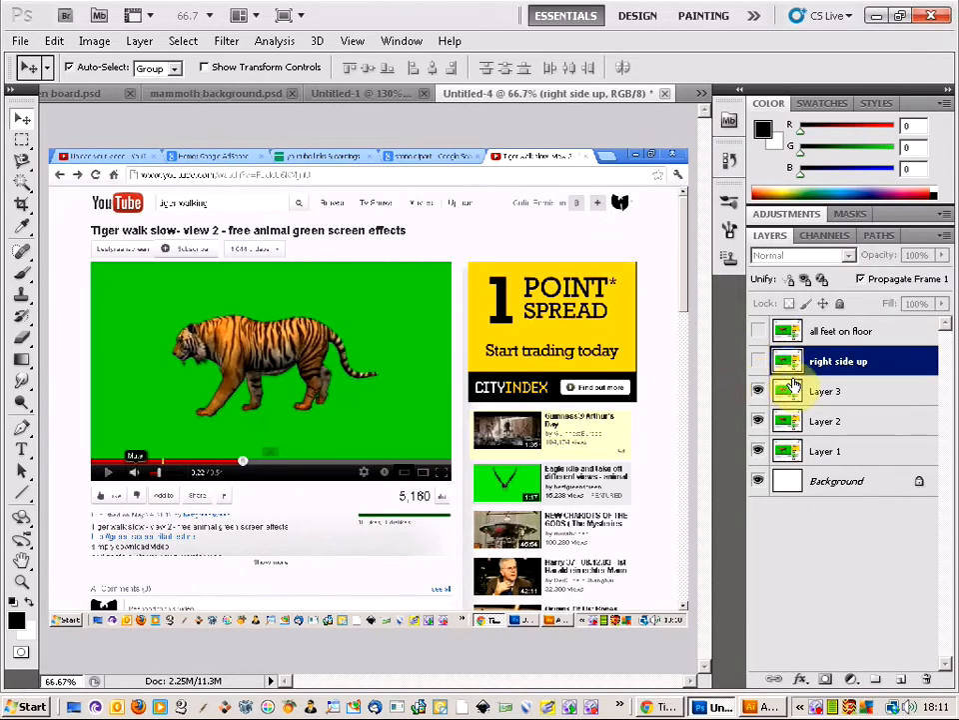
# - Rename the Layer 3 tiger frame as "right backup"
pyautogui.click(845, 398)
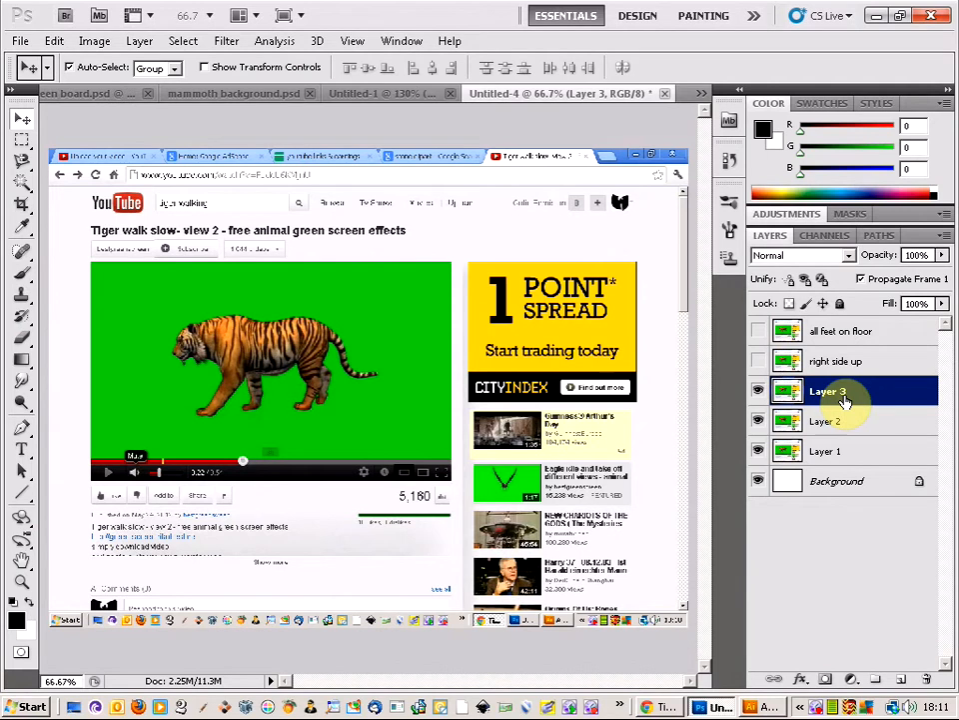
pyautogui.rightClick(845, 397)
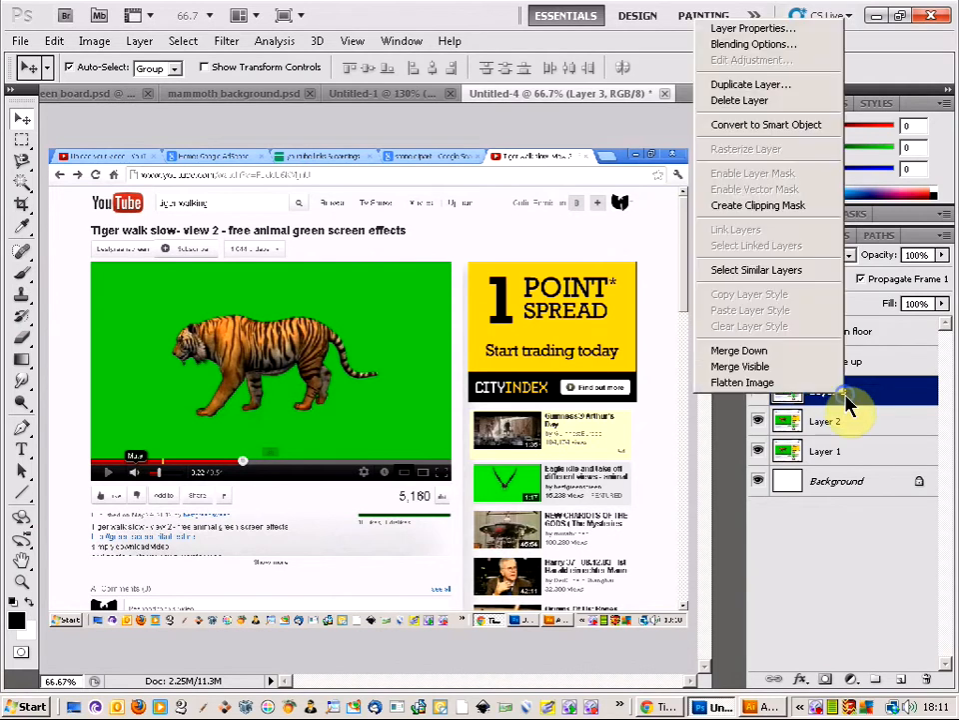
pyautogui.click(770, 28)
pyautogui.write('right')
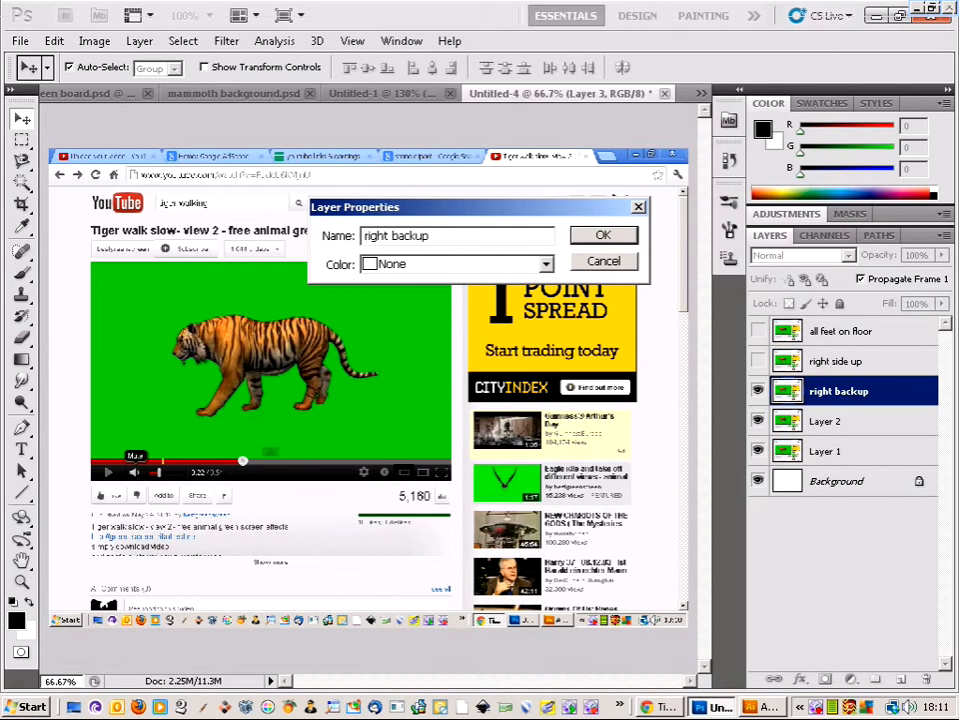
pyautogui.write(' backup')
pyautogui.press('Return')
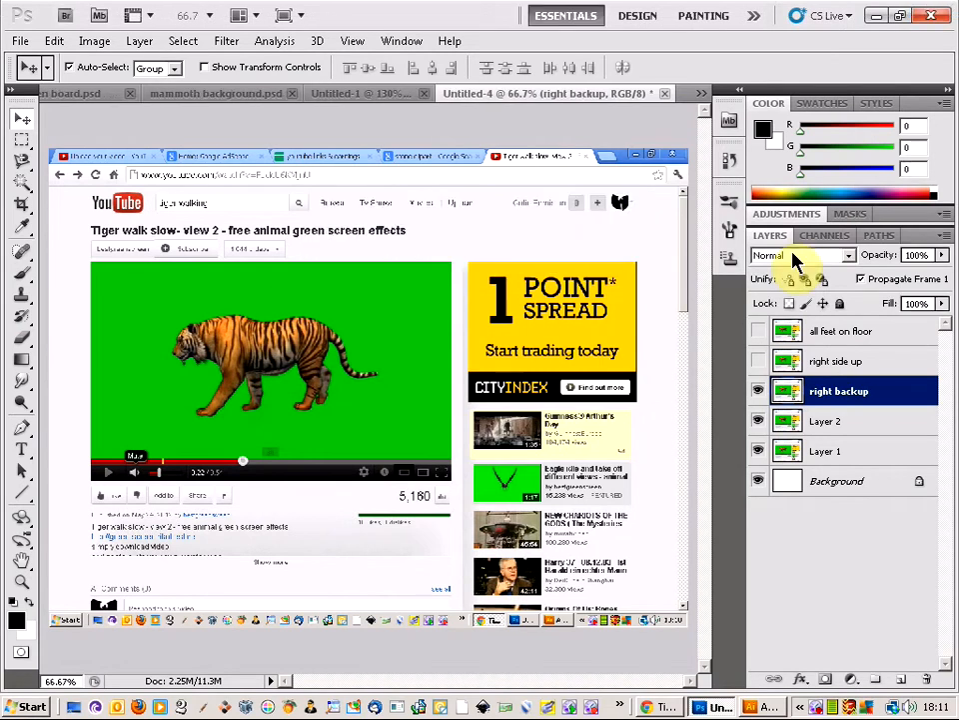
# - Hide the "right backup" layer and rename Layer 2 as "left side up"
pyautogui.click(839, 425)
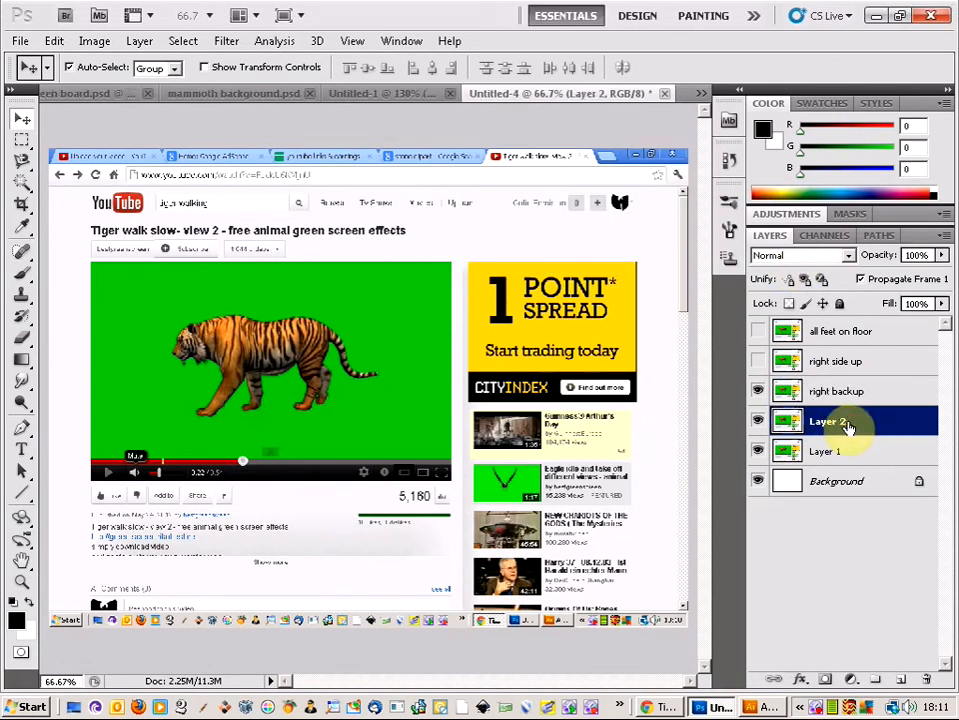
pyautogui.click(758, 391)
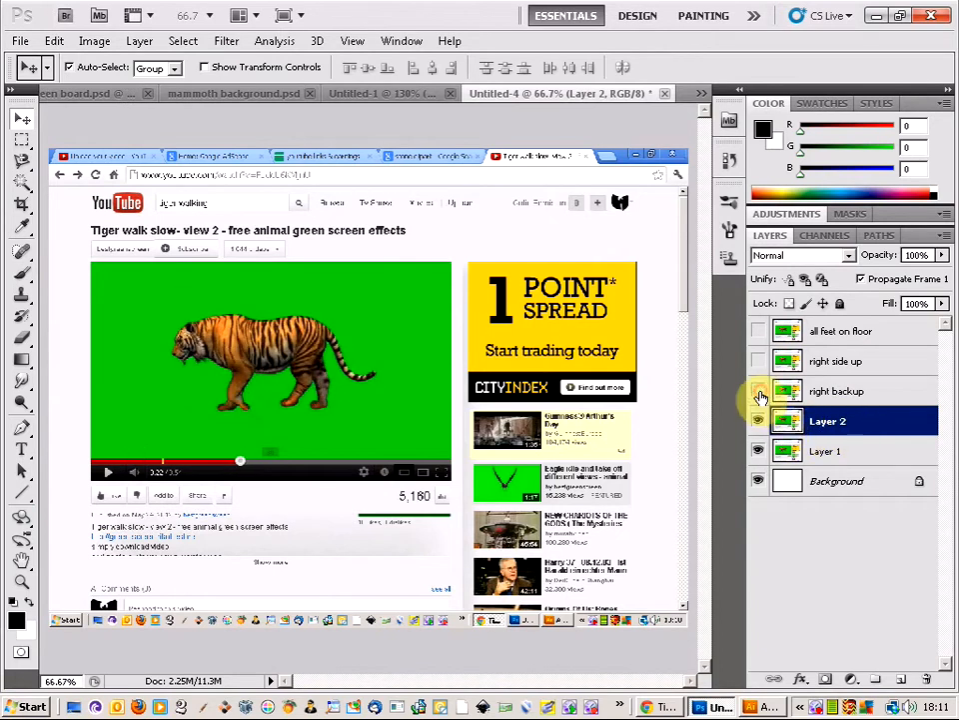
pyautogui.rightClick(845, 424)
pyautogui.click(765, 58)
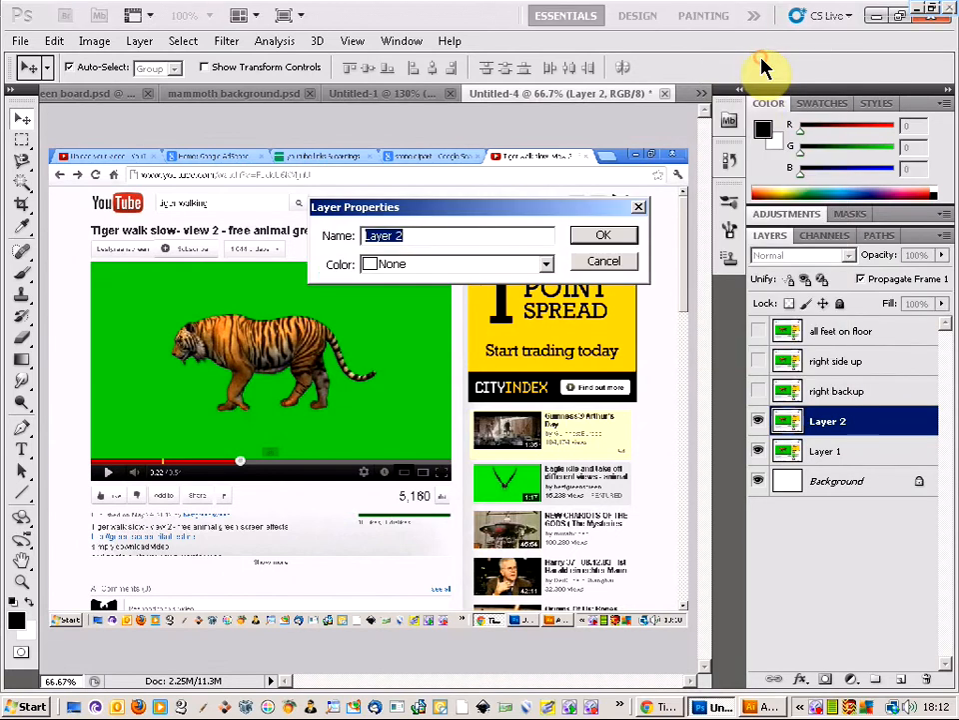
pyautogui.write('left sidup')
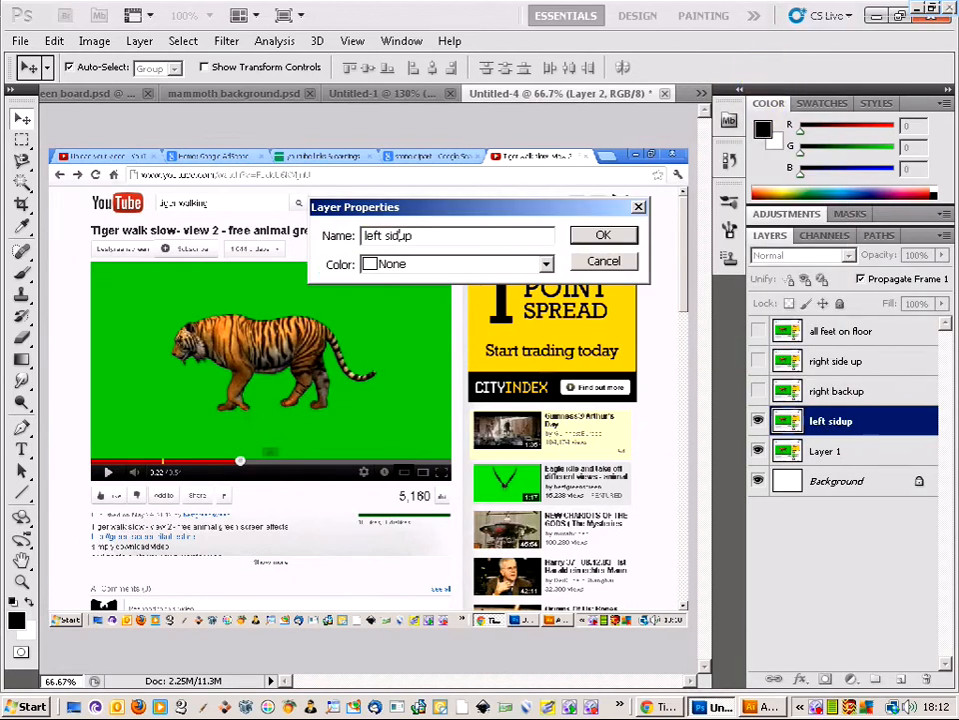
pyautogui.press('BackSpace')
pyautogui.press('BackSpace')
pyautogui.write('e up')
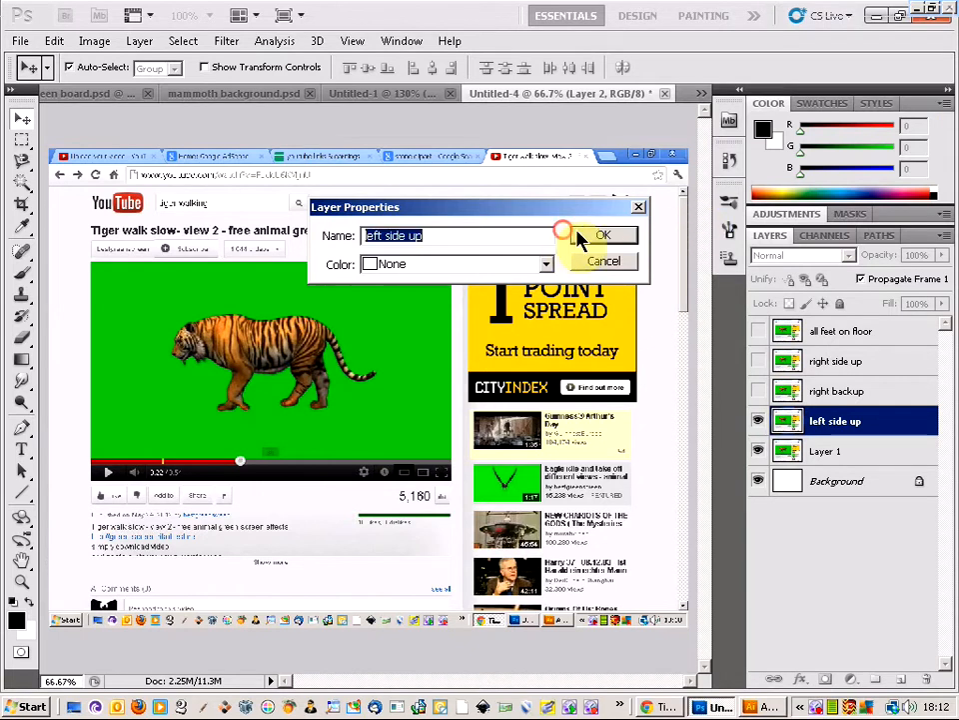
pyautogui.click(600, 234)
# - Hide the "left side up" layer and rename Layer 1 as "left backup"
pyautogui.click(872, 457)
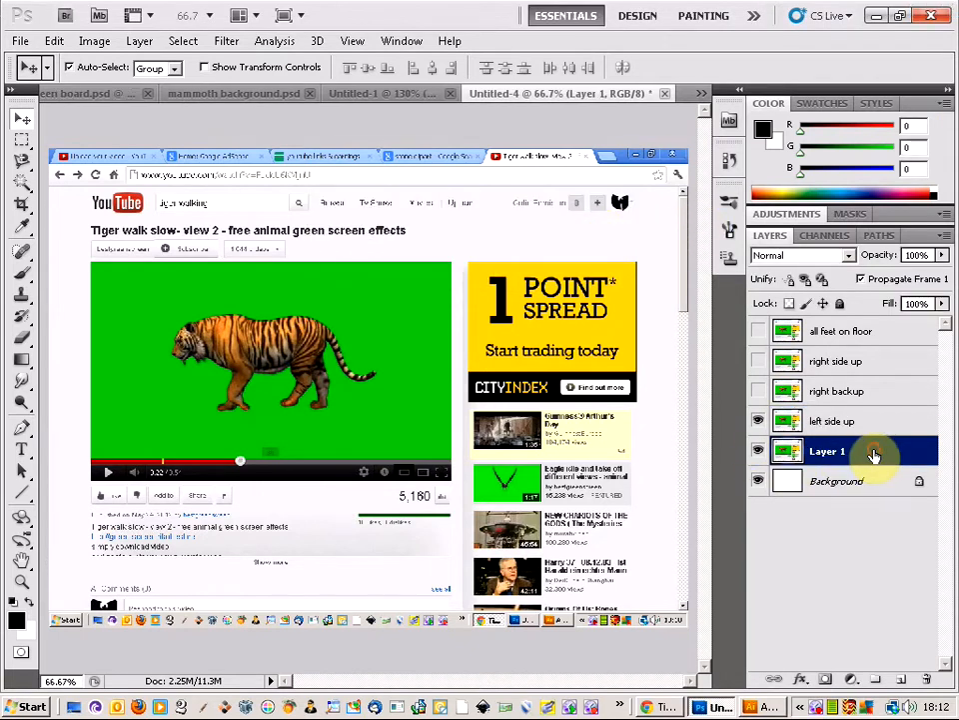
pyautogui.click(759, 422)
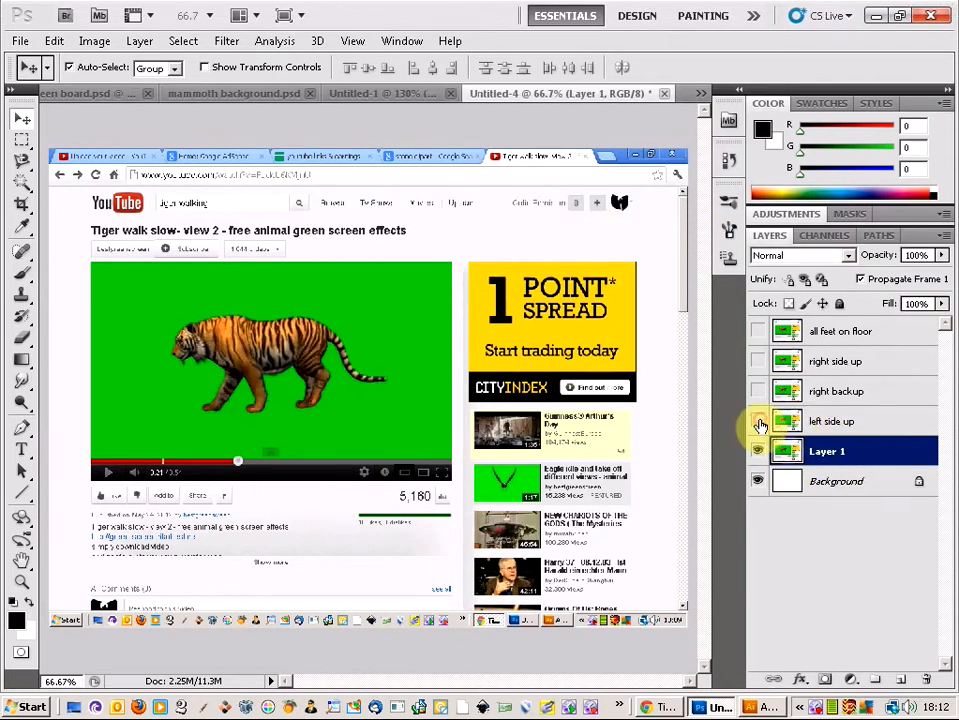
pyautogui.rightClick(841, 453)
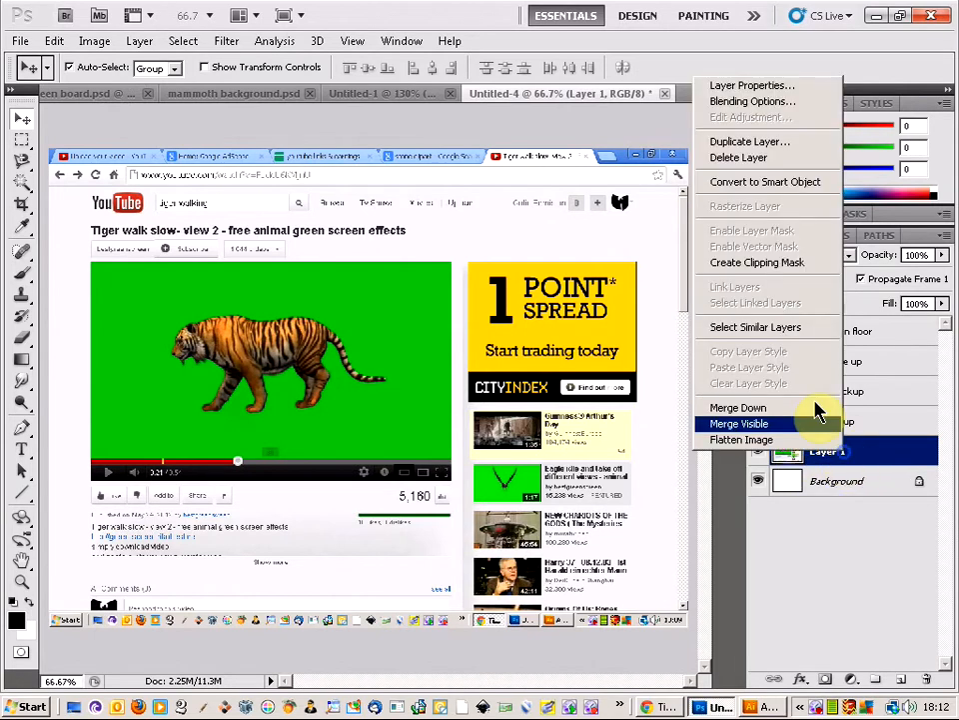
pyautogui.click(790, 87)
pyautogui.write('left backup')
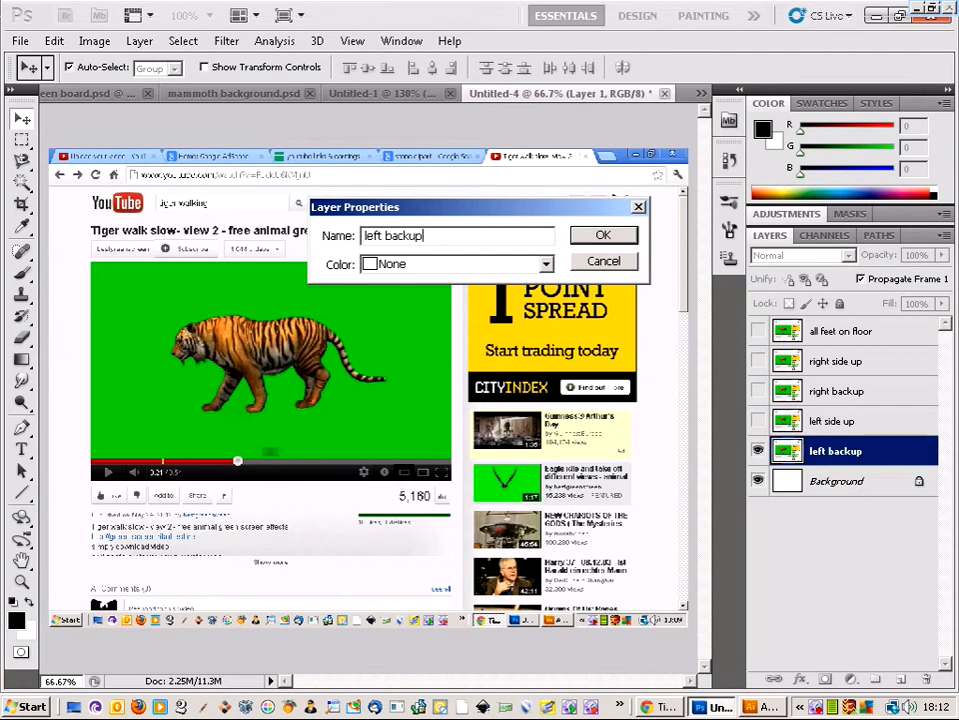
pyautogui.press('Return')
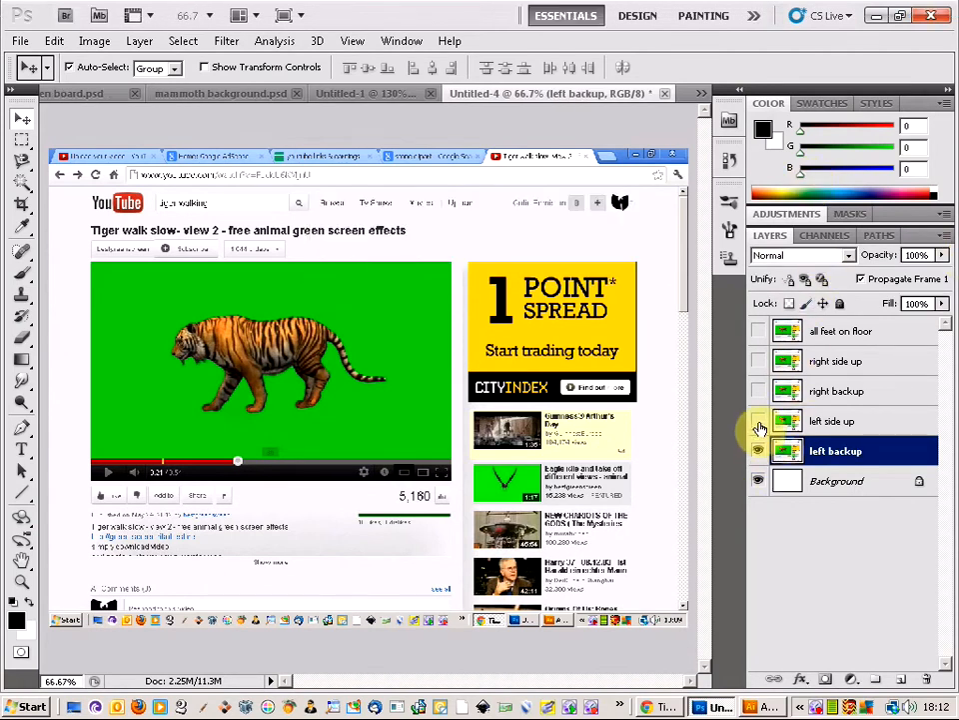
# - Preview the tiger's walk by toggling the visibility of the named frame layers from "left backup" up to "all feet on floor"
pyautogui.moveTo(761, 442); pyautogui.dragTo(761, 346)
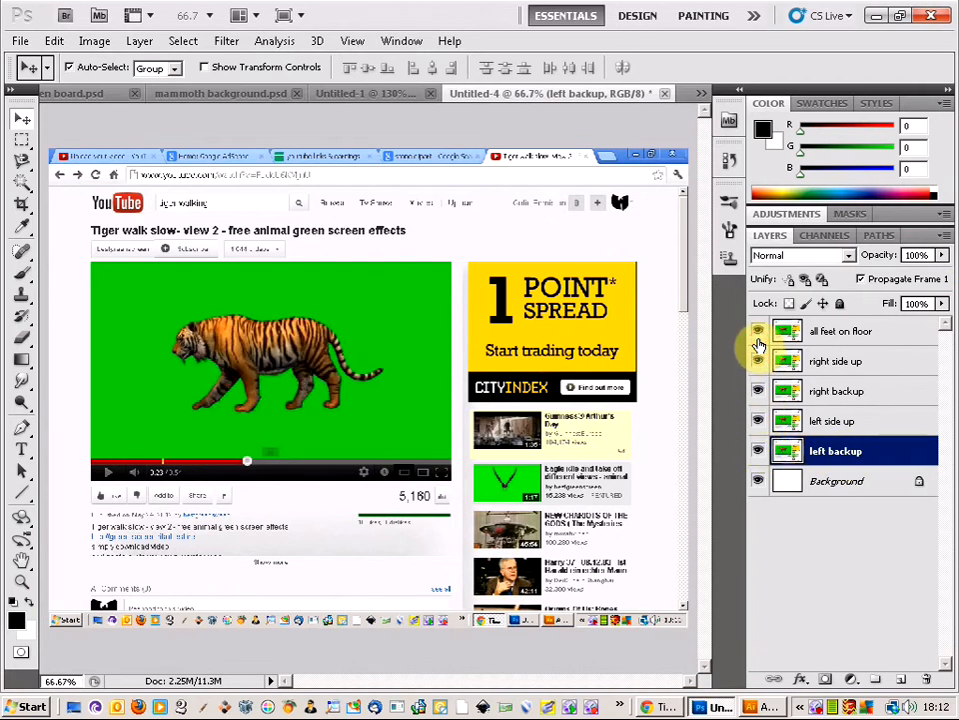
pyautogui.click(759, 453)
pyautogui.moveTo(761, 414); pyautogui.dragTo(760, 350)
pyautogui.click(760, 454)
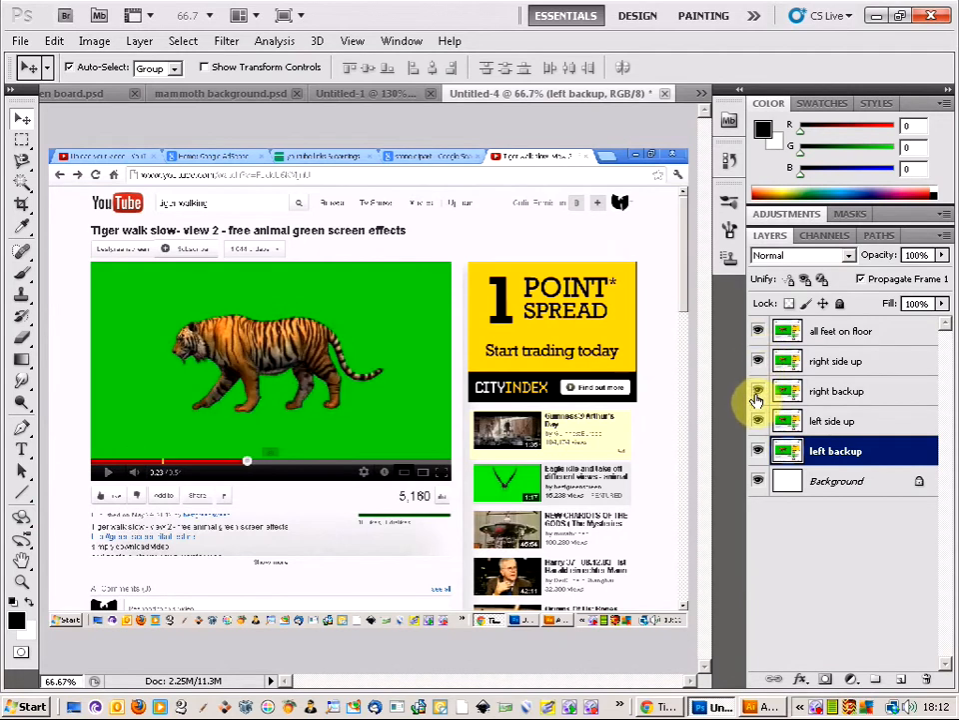
pyautogui.rightClick(818, 707)
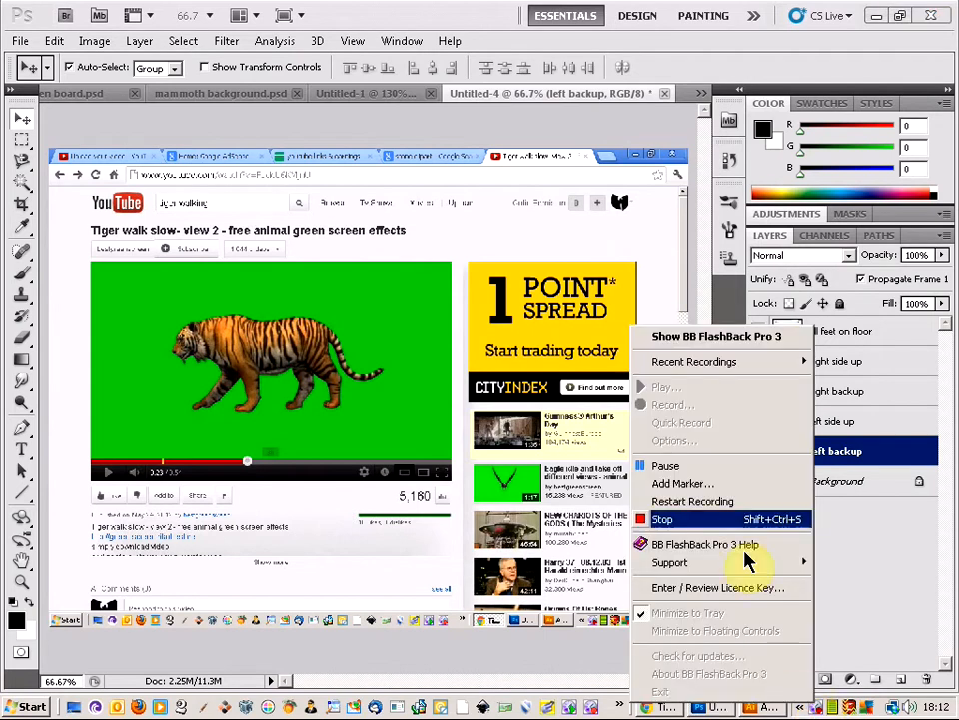
pyautogui.click(725, 473)
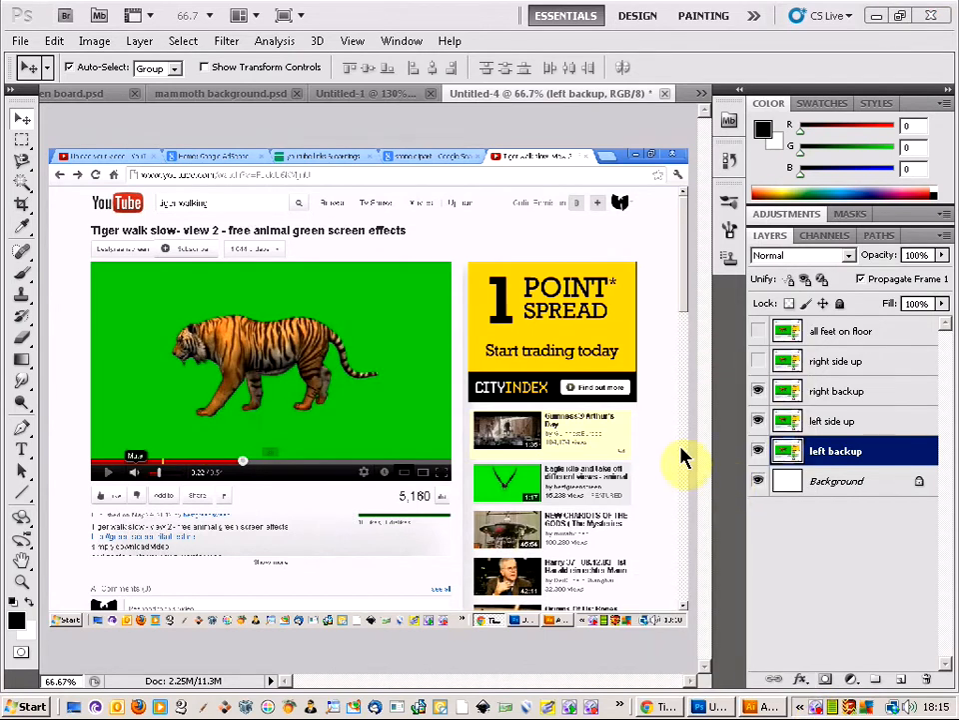
# - Compare the mammoth in Untitled-1 with the tiger in Untitled-4, hiding "right backup" and "left side up" to expose the "left backup" frame
pyautogui.click(380, 97)
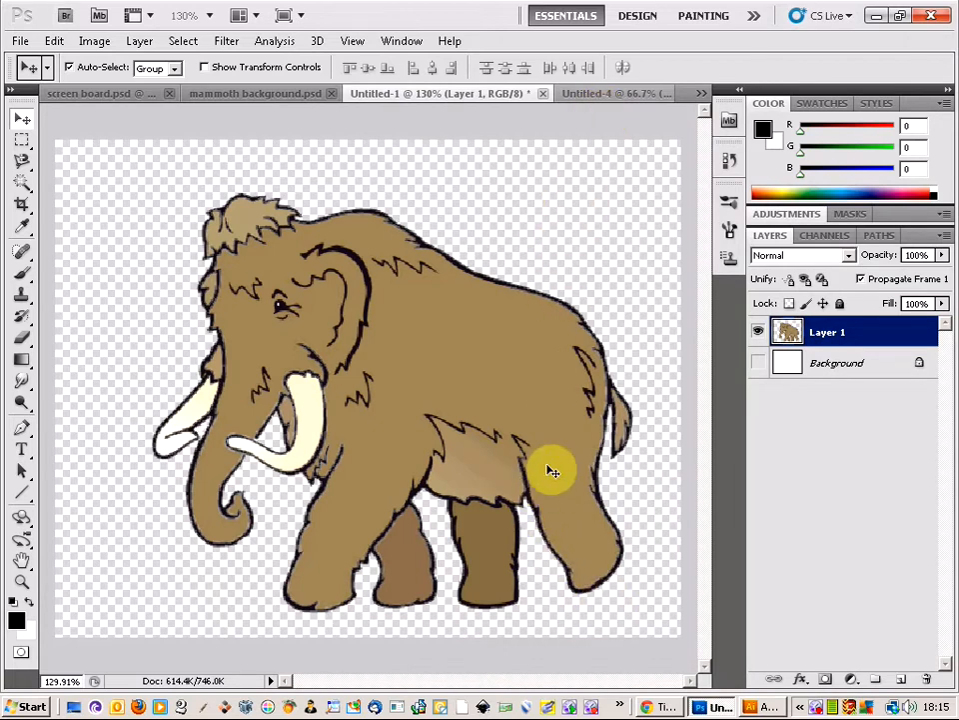
pyautogui.click(583, 96)
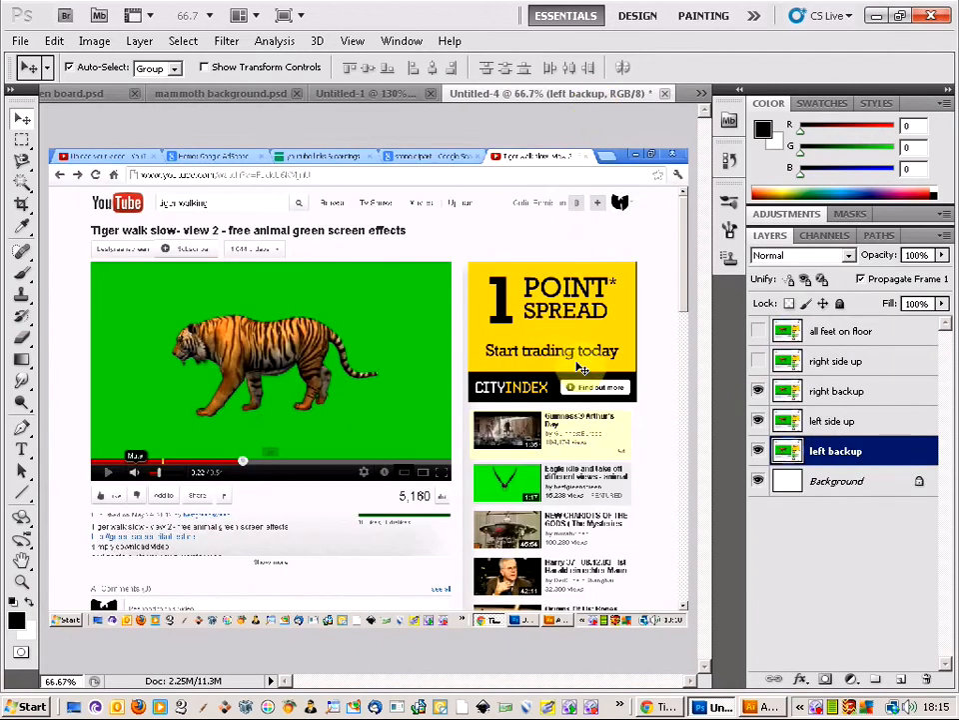
pyautogui.click(757, 390)
pyautogui.click(758, 421)
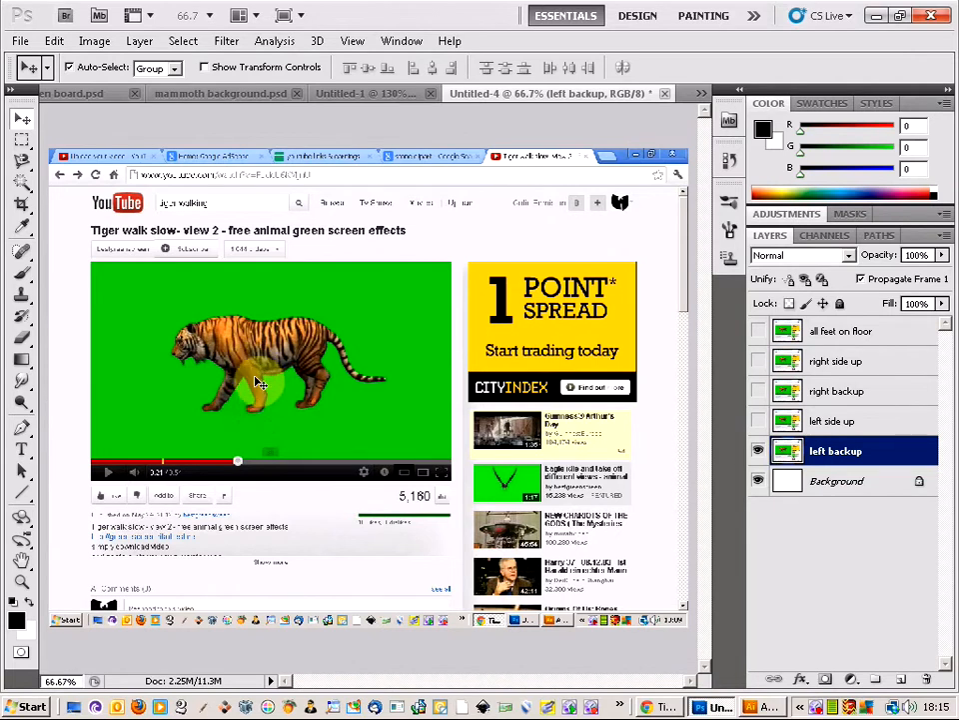
# - Rename the mammoth layer, Layer 1 in Untitled-1, as "left backup"
pyautogui.click(364, 97)
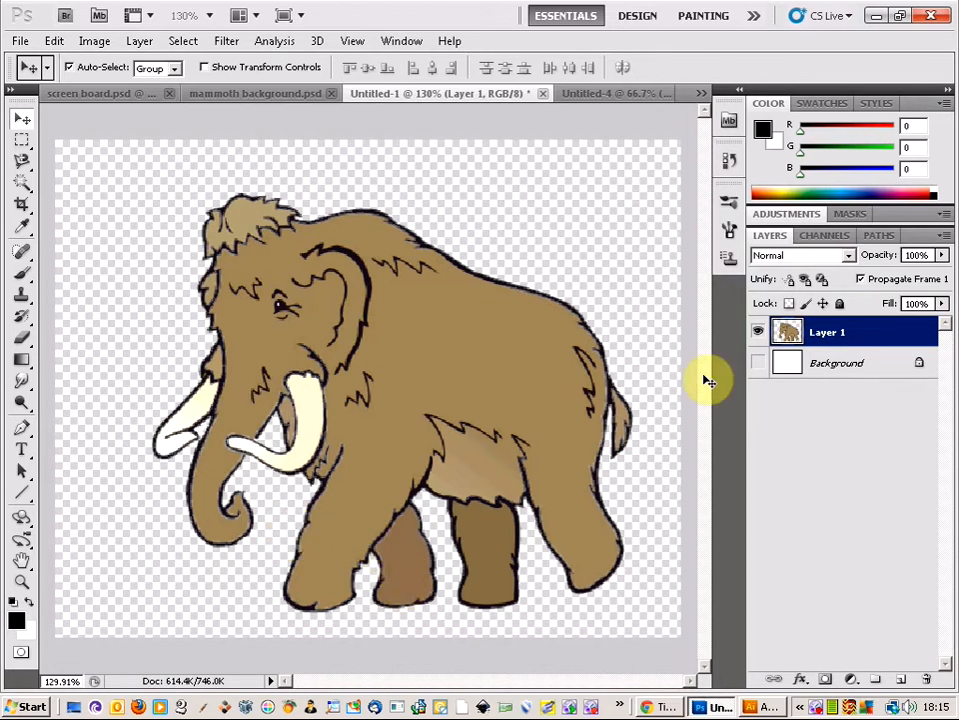
pyautogui.rightClick(856, 334)
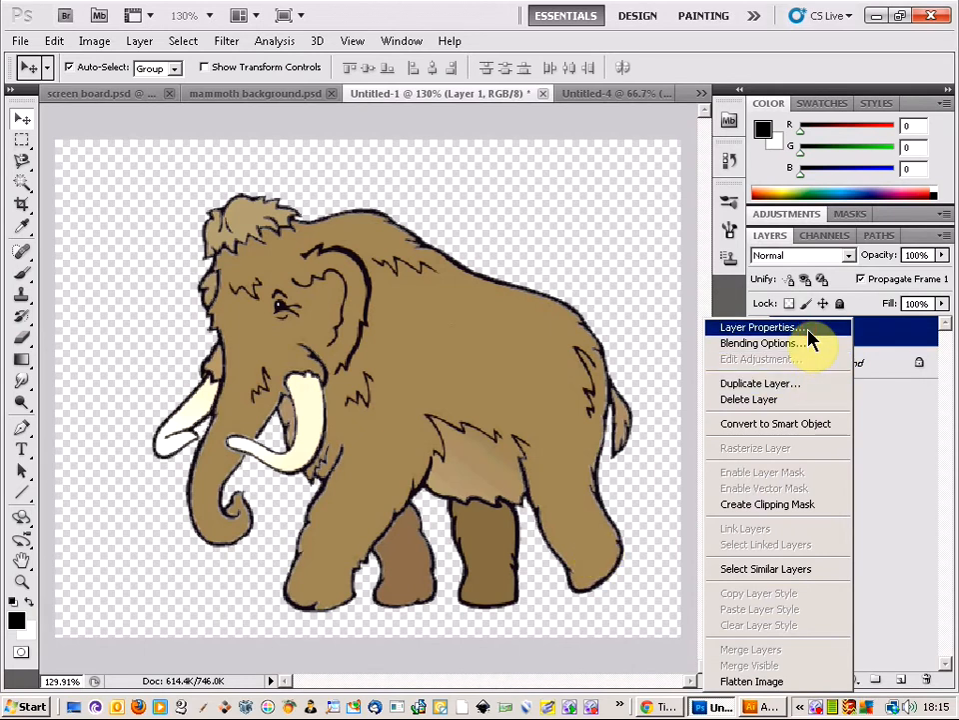
pyautogui.click(808, 330)
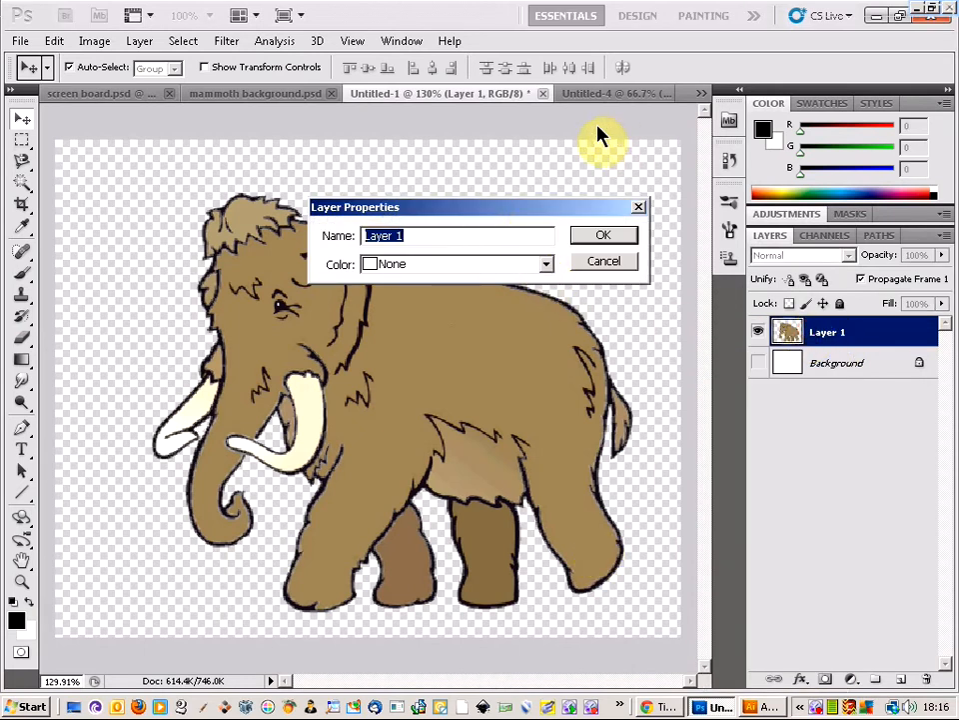
pyautogui.click(372, 236)
pyautogui.write('left backup')
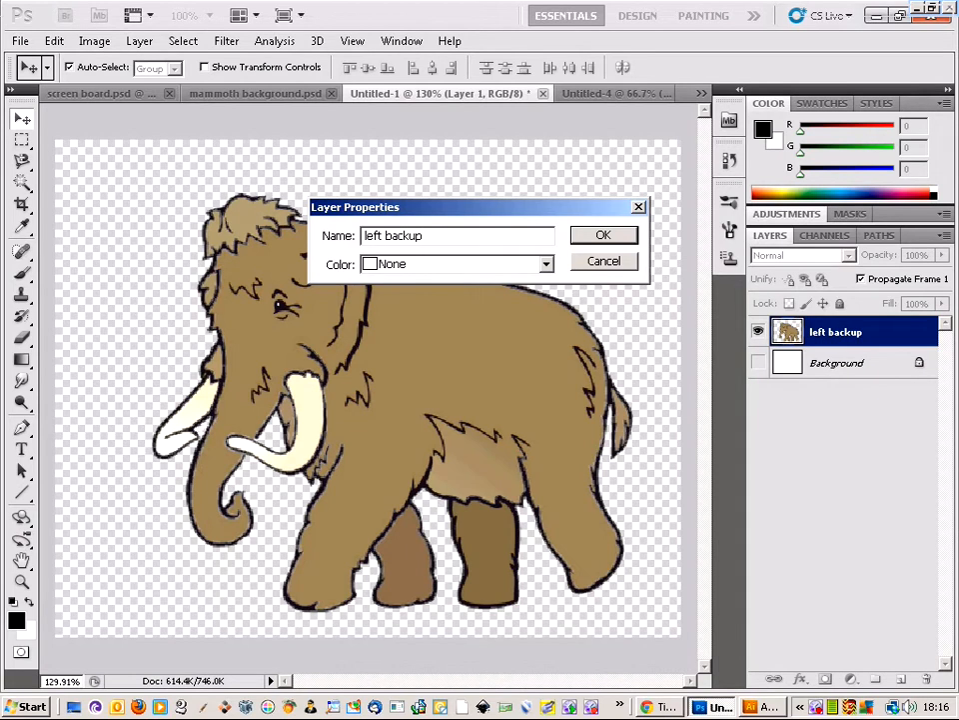
pyautogui.press('Return')
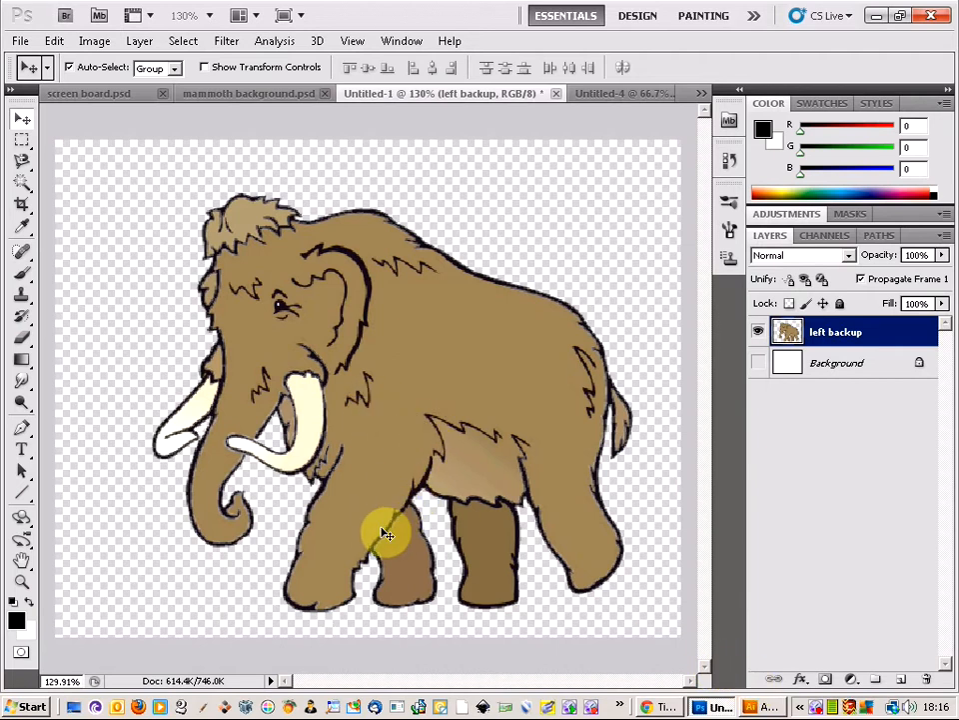
# - Check the tiger's "left backup" pose in Untitled-4 against the mammoth's legs in Untitled-1
pyautogui.click(614, 94)
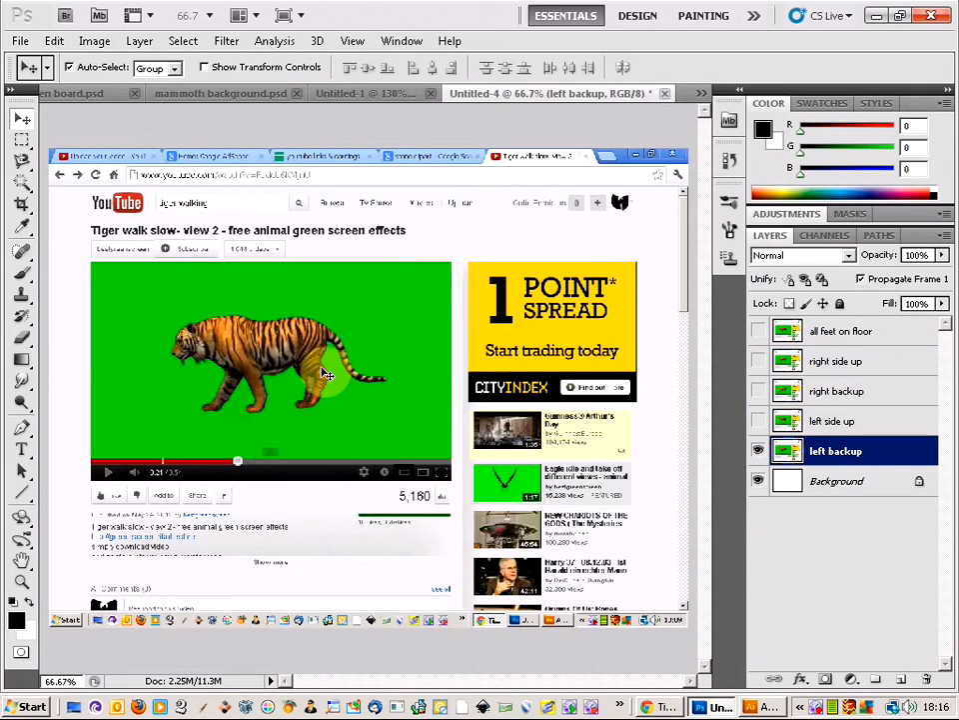
pyautogui.click(355, 95)
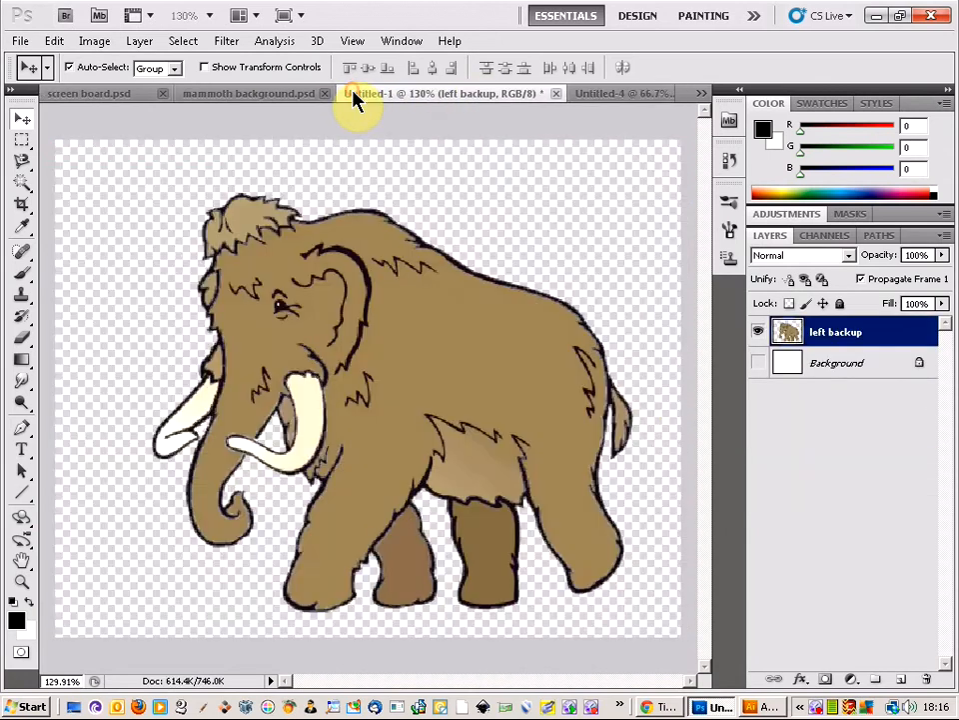
pyautogui.rightClick(813, 705)
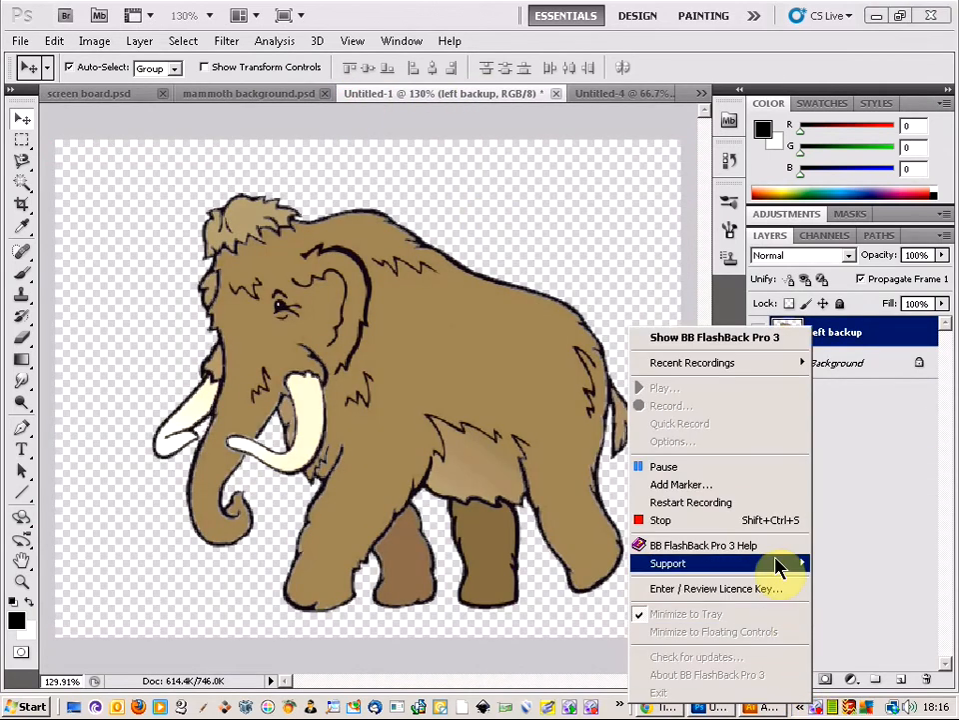
pyautogui.click(754, 469)
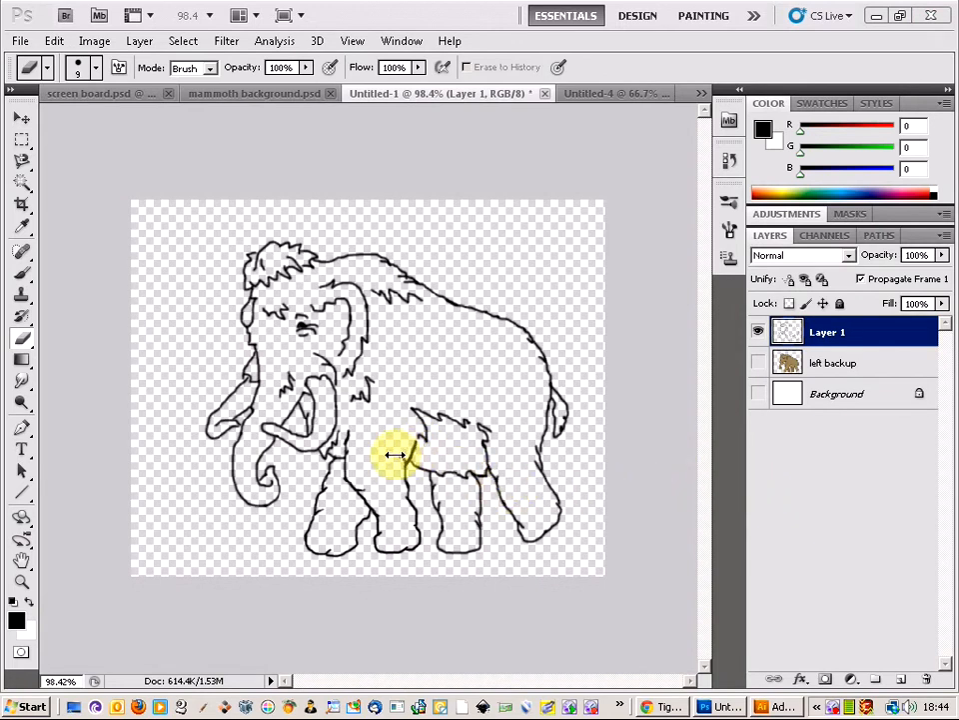
pyautogui.moveTo(489, 466); pyautogui.dragTo(407, 465)
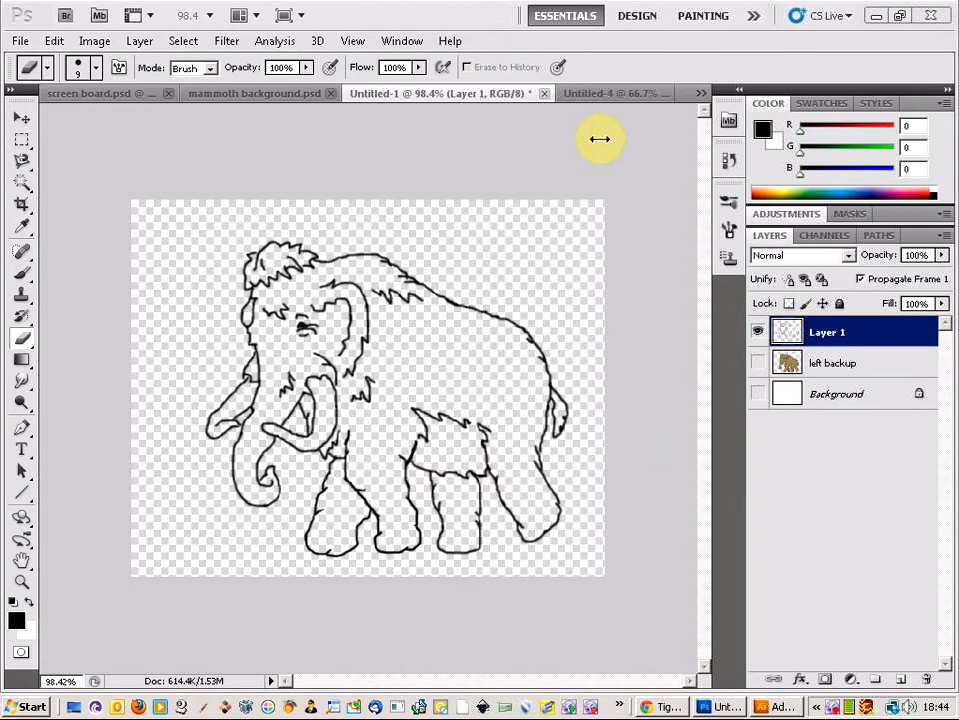
# - Compare the mammoth in Untitled-1 with the tiger's "left backup" frame in Untitled-4, and show the tiger's "left side up" frame
pyautogui.click(614, 94)
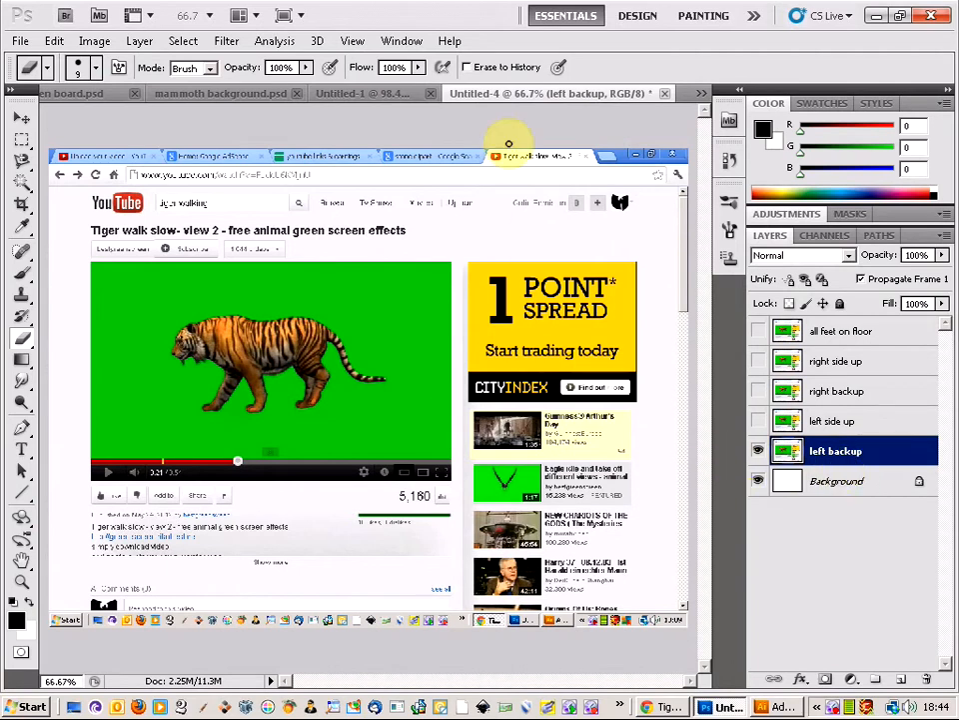
pyautogui.click(378, 93)
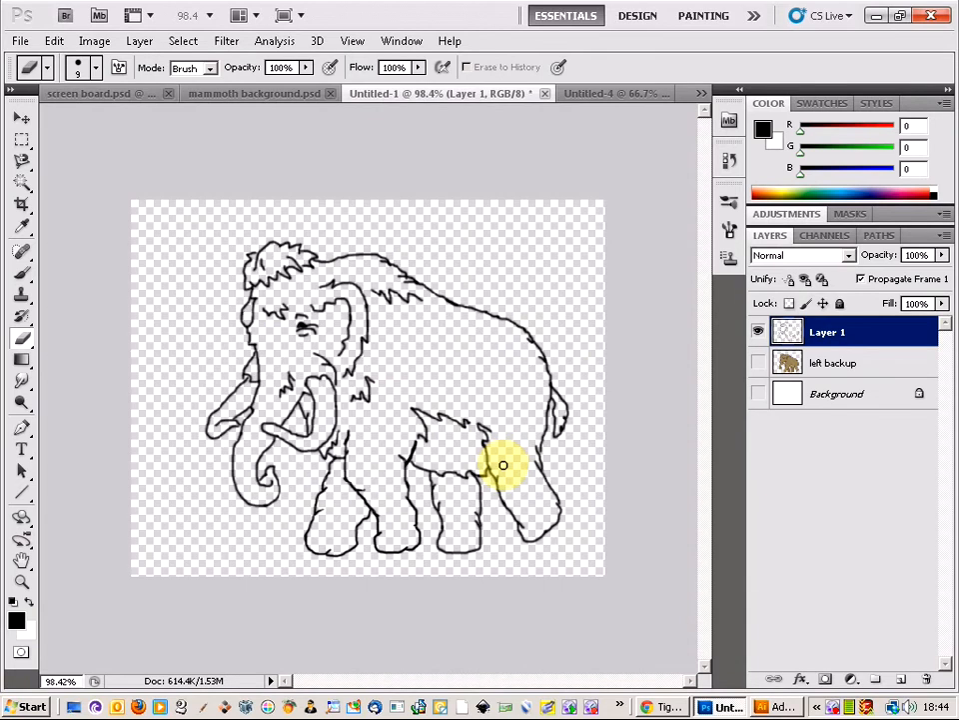
pyautogui.click(600, 94)
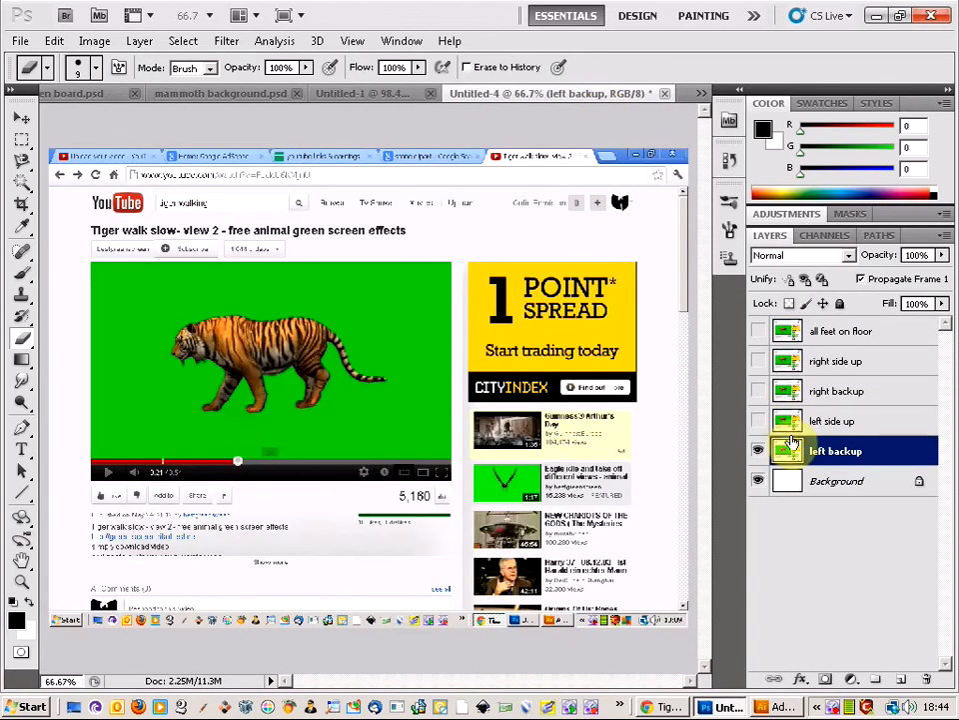
pyautogui.click(758, 421)
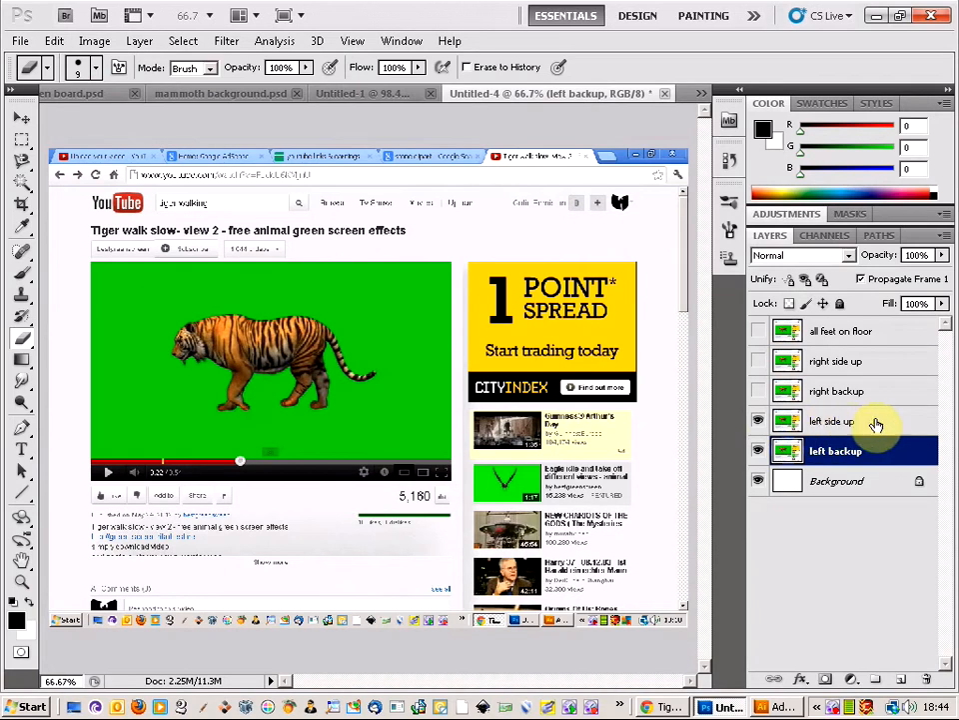
pyautogui.click(372, 94)
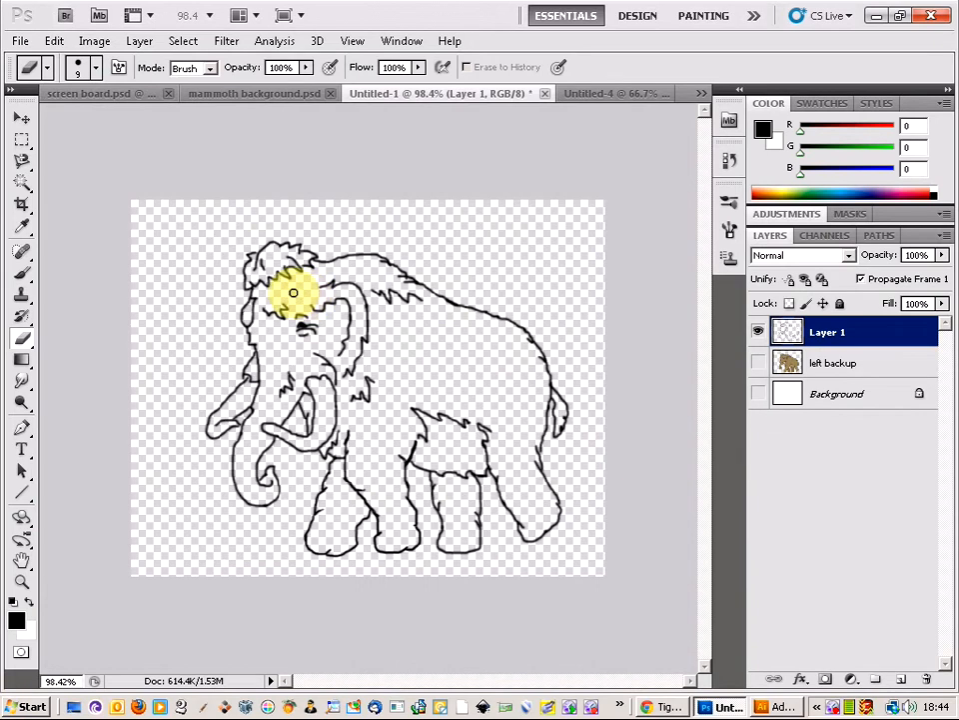
pyautogui.rightClick(835, 710)
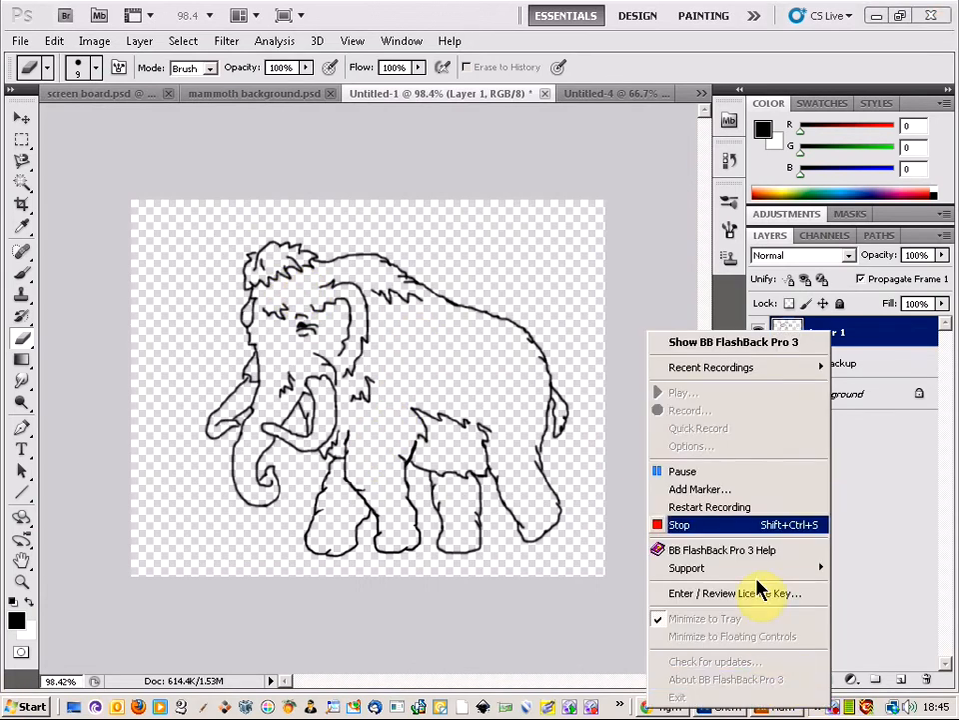
pyautogui.click(744, 476)
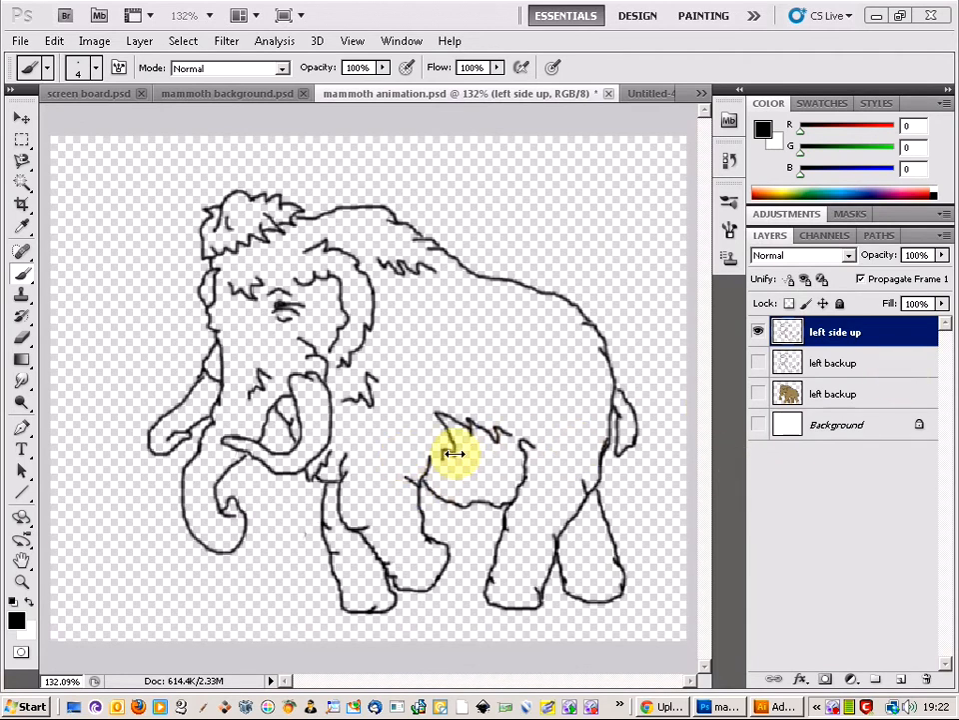
# - Compare the mammoth's "left side up" drawing with the tiger frame in Untitled-4 and with the mammoth's line-art "left backup" layer
pyautogui.click(633, 94)
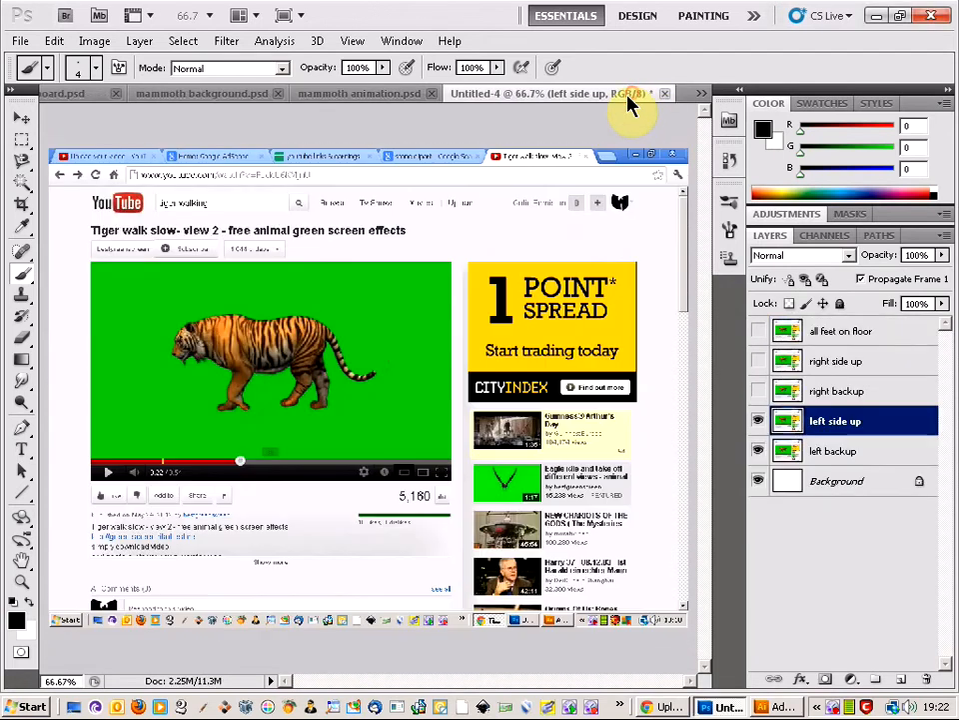
pyautogui.click(378, 98)
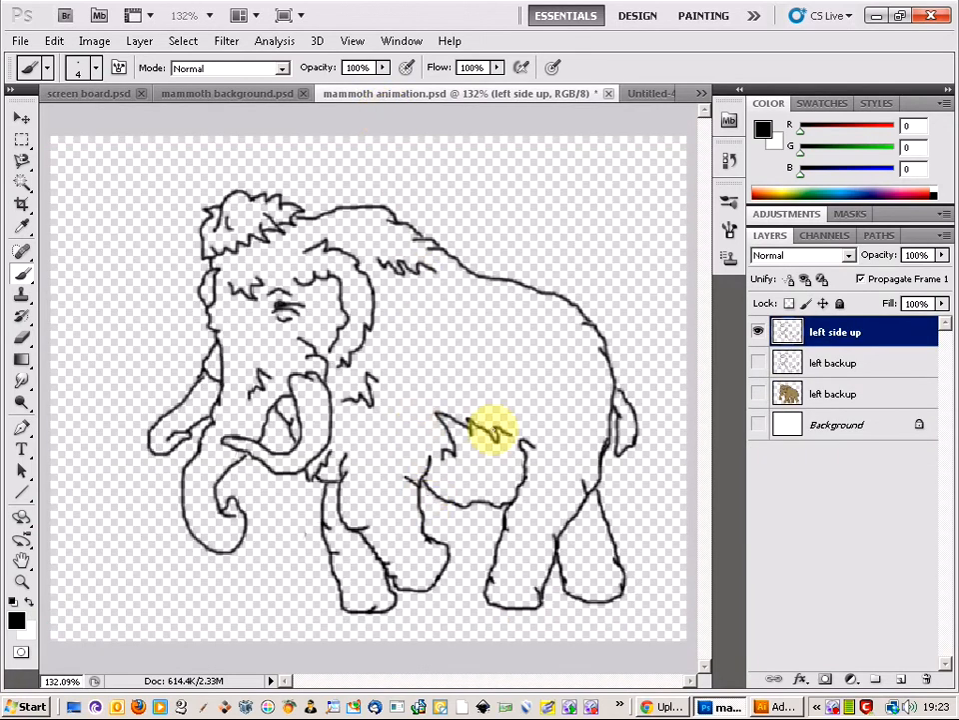
pyautogui.click(759, 364)
pyautogui.click(760, 364)
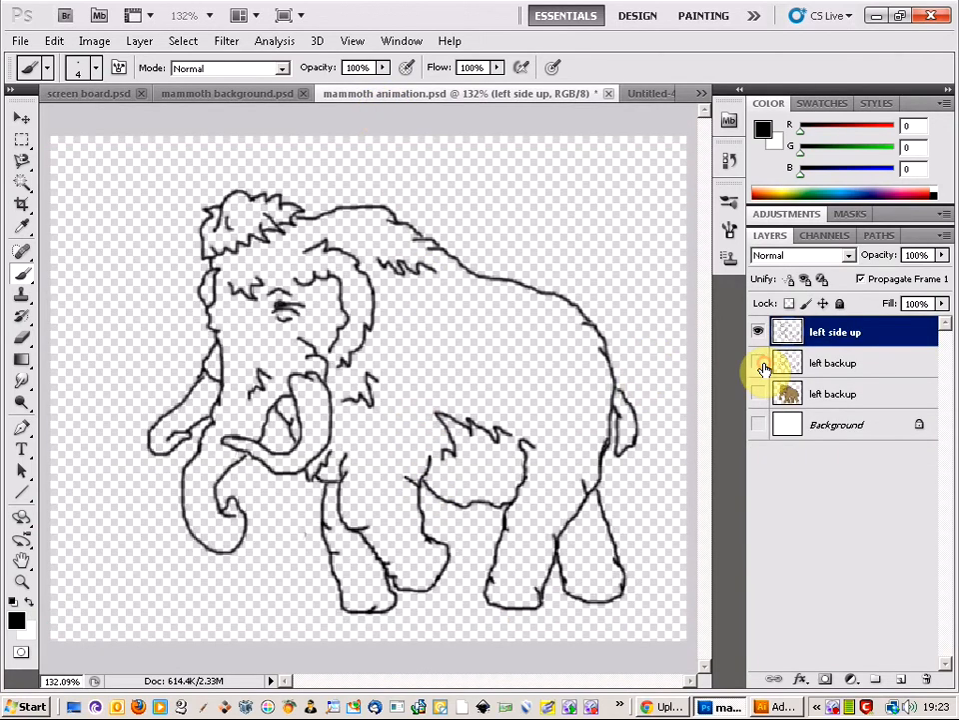
# - Show the line-art "left backup" layer on its own in mammoth animation.psd and set its opacity to 98%
pyautogui.click(875, 364)
pyautogui.click(759, 332)
pyautogui.click(760, 363)
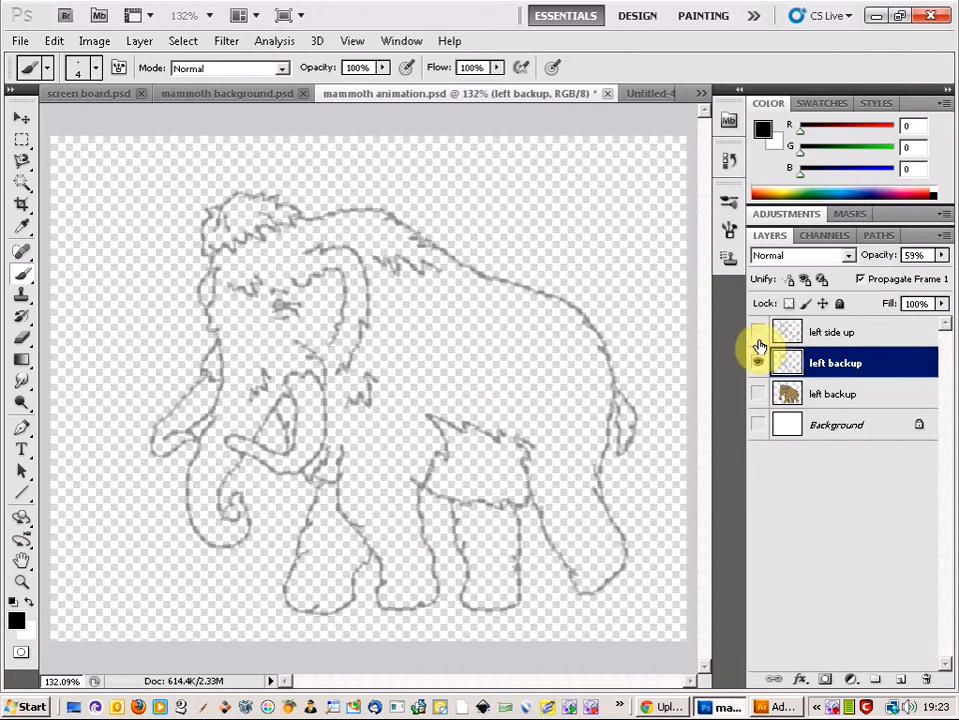
pyautogui.click(941, 255)
pyautogui.moveTo(928, 272); pyautogui.dragTo(941, 272)
# - Compare the mammoth's two line-art poses by toggling the visibility of "left side up" and "left backup"
pyautogui.click(760, 333)
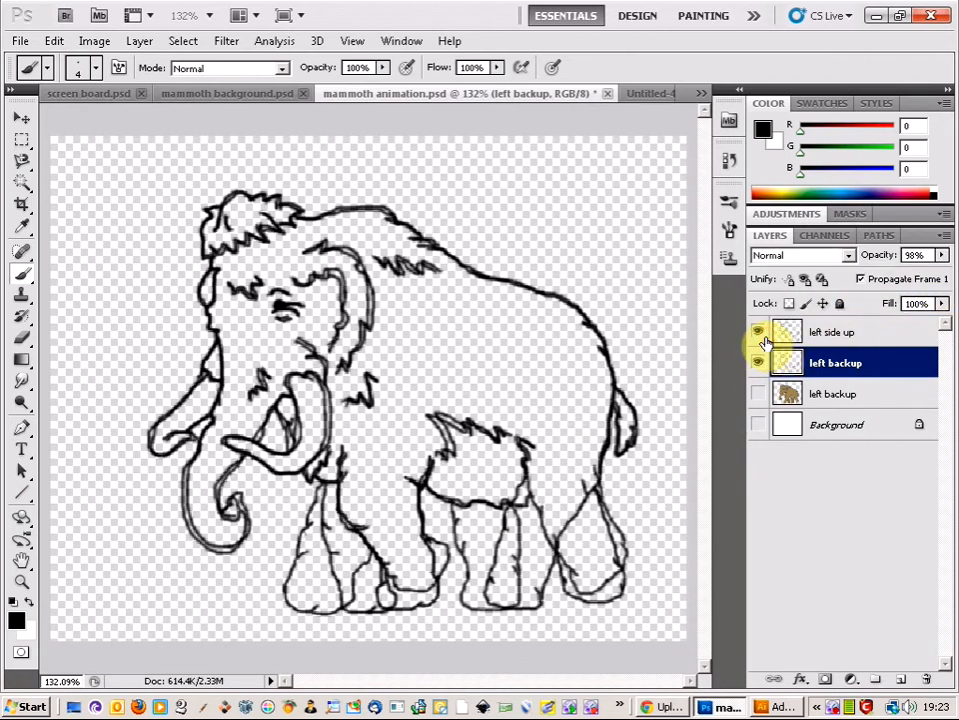
pyautogui.click(759, 363)
pyautogui.click(760, 334)
pyautogui.click(758, 333)
pyautogui.click(757, 362)
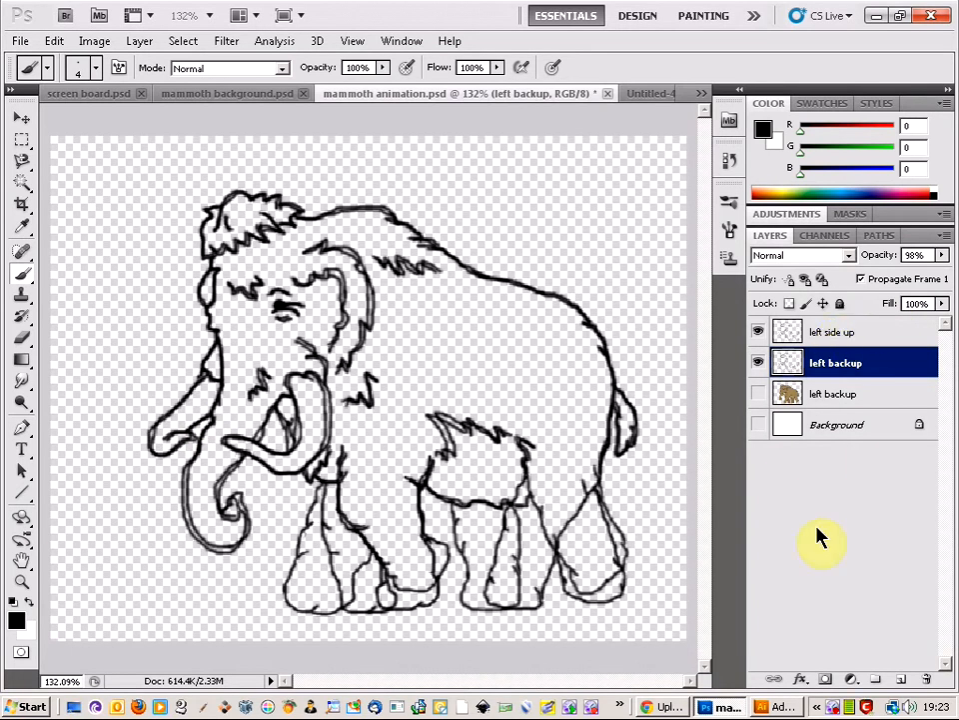
pyautogui.rightClick(836, 706)
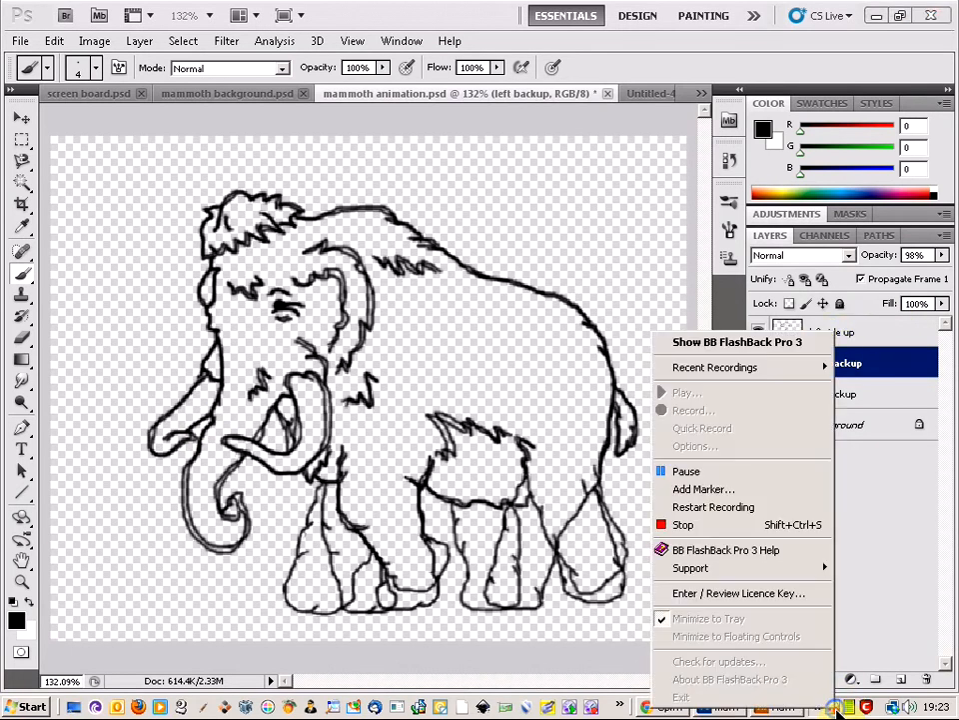
pyautogui.click(778, 482)
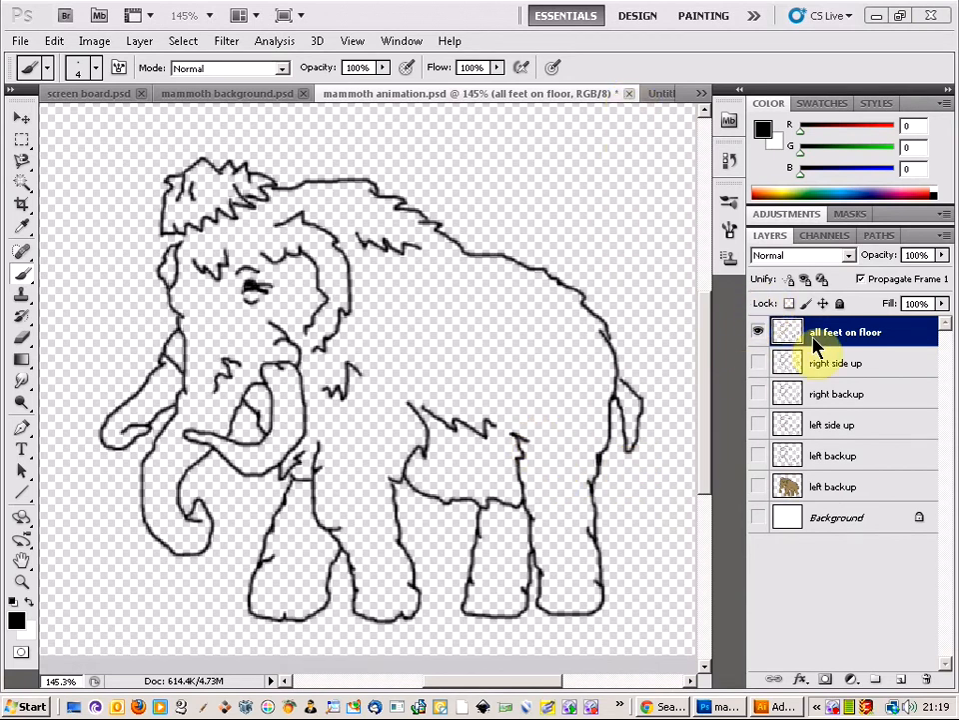
# - Compare the mammoth's "all feet on floor" and "right side up" drawings with the matching tiger frames in Untitled-4, isolating the corresponding layers
pyautogui.click(662, 92)
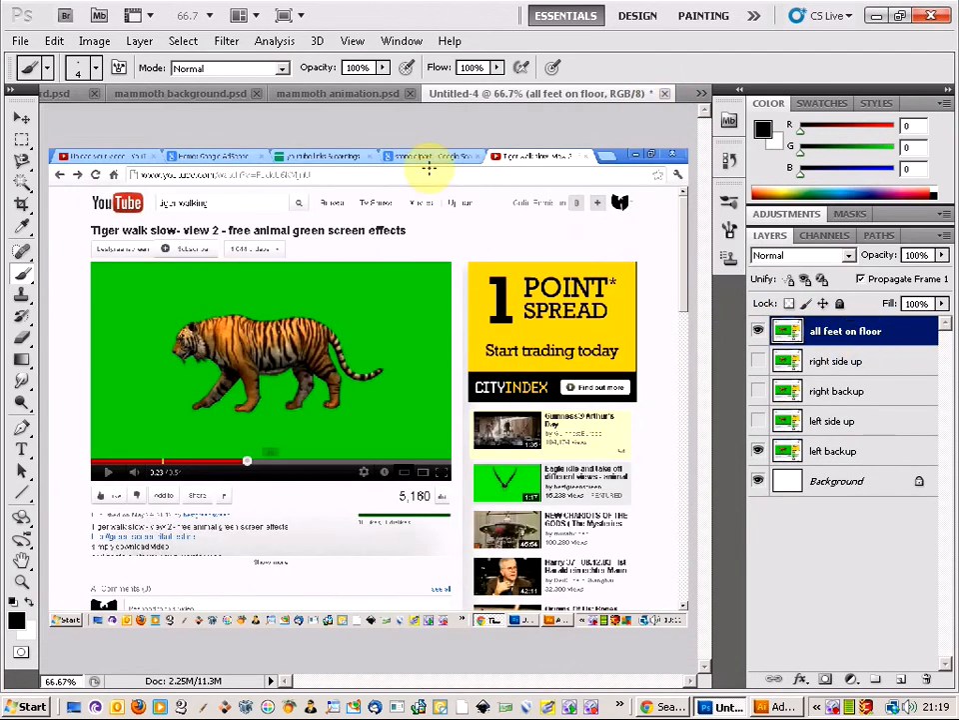
pyautogui.click(338, 95)
pyautogui.click(814, 366)
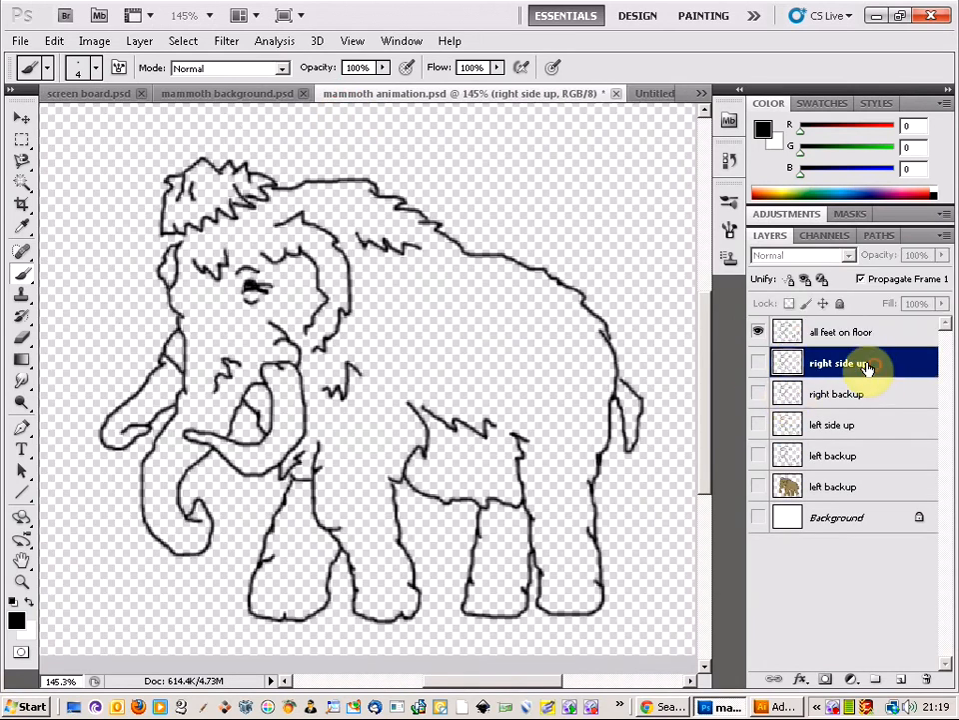
pyautogui.click(760, 362)
pyautogui.click(760, 331)
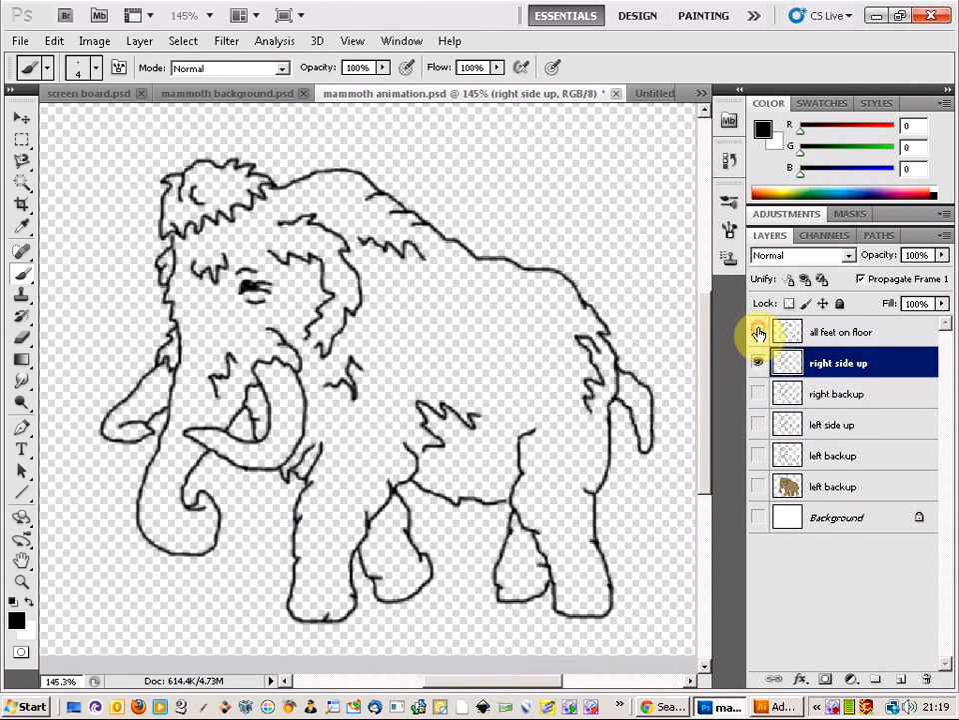
pyautogui.click(644, 93)
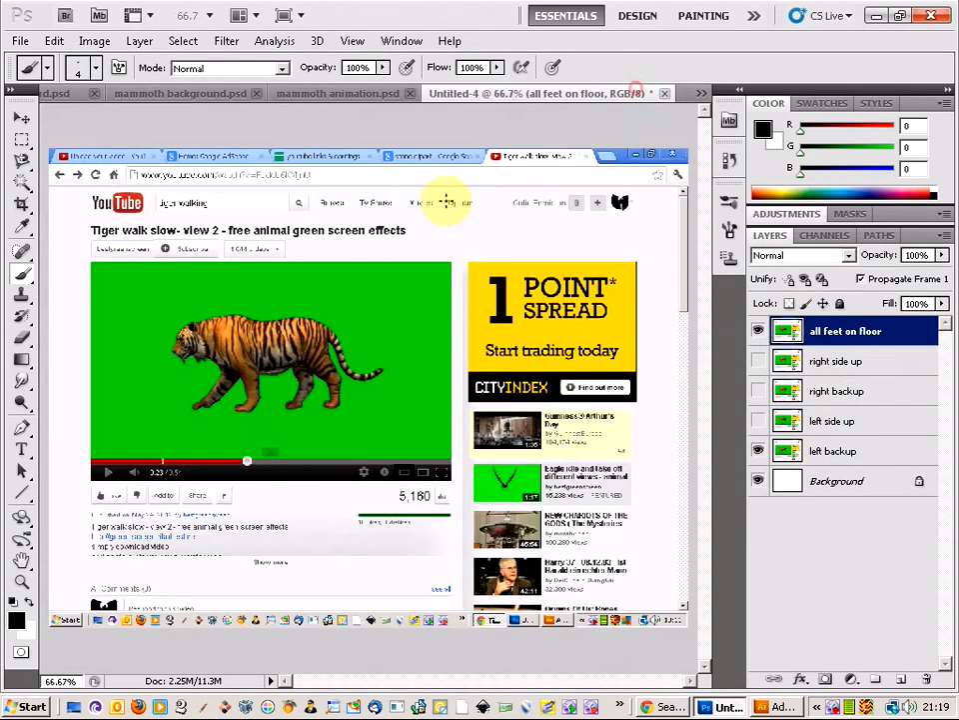
pyautogui.click(759, 331)
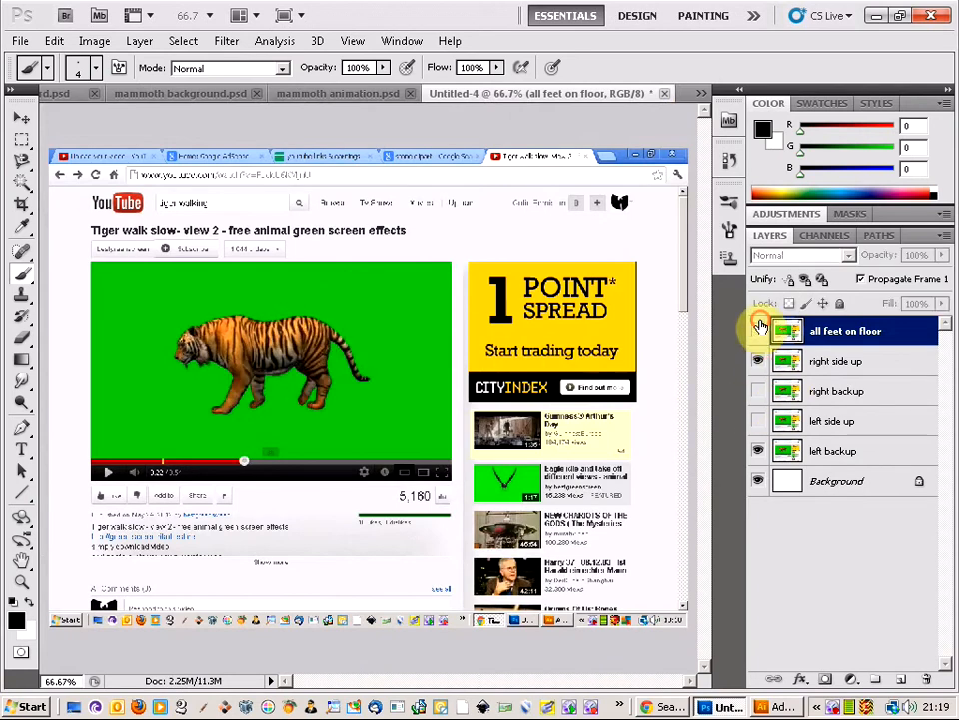
pyautogui.click(342, 95)
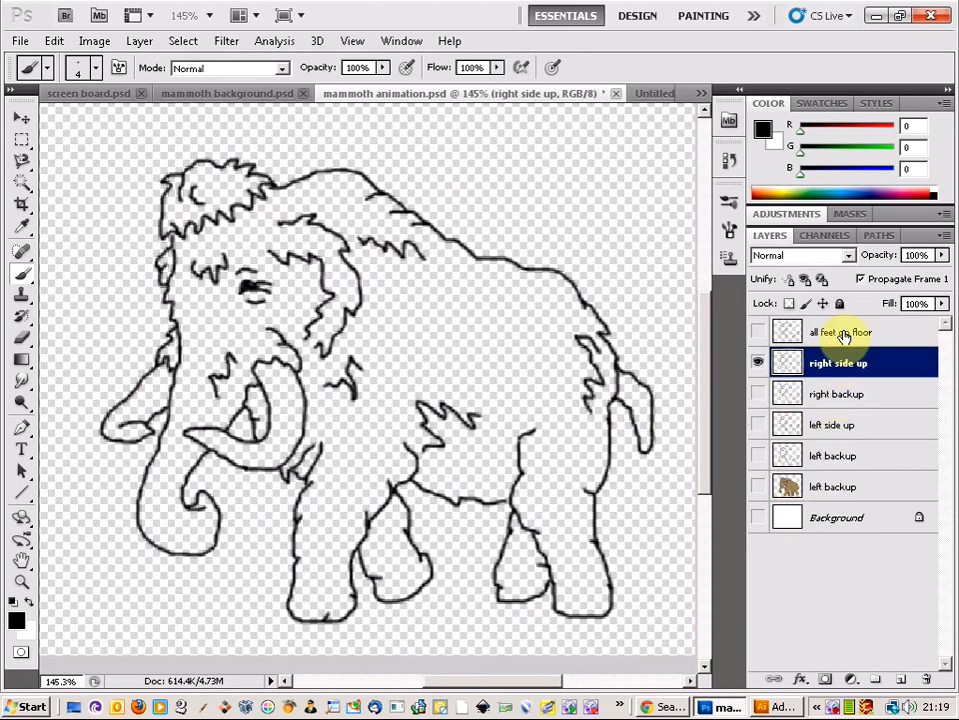
pyautogui.rightClick(837, 708)
pyautogui.click(765, 467)
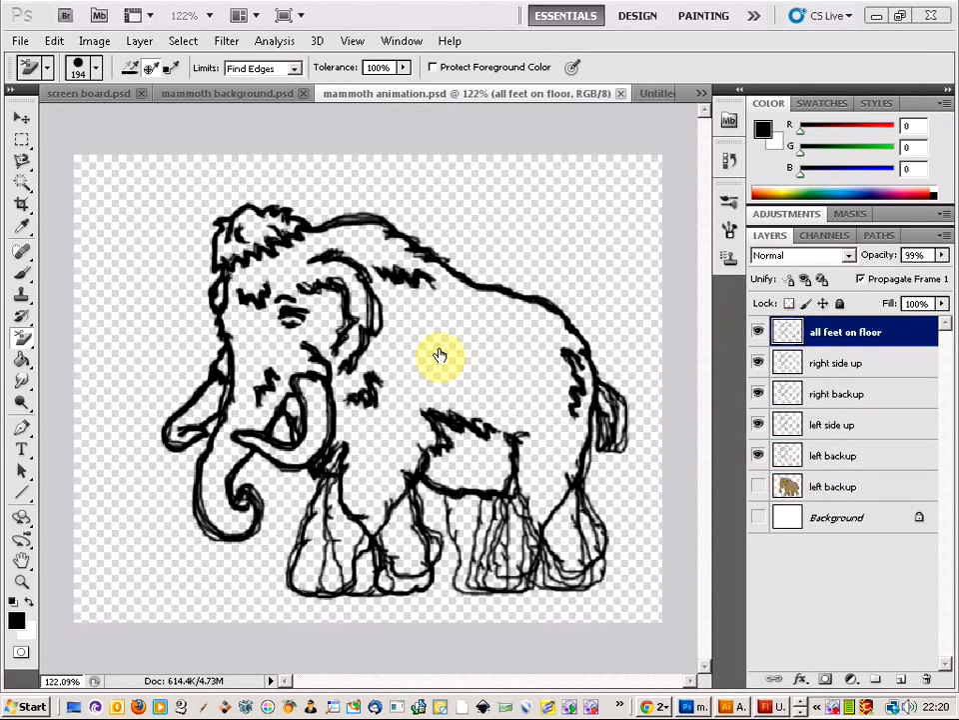
# - Switch to Flash and bring mammoth animation.psd from the mammoth cheese folder into the Untitled-3 document
pyautogui.hotkey('alt', 'Tab')
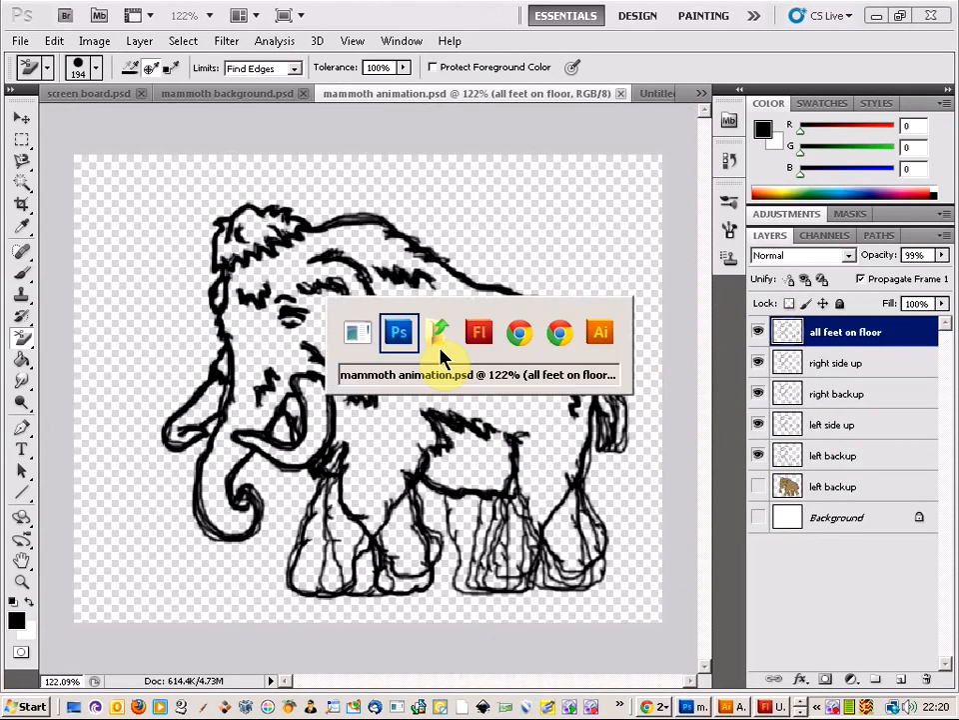
pyautogui.press('Tab')
pyautogui.press('Tab')
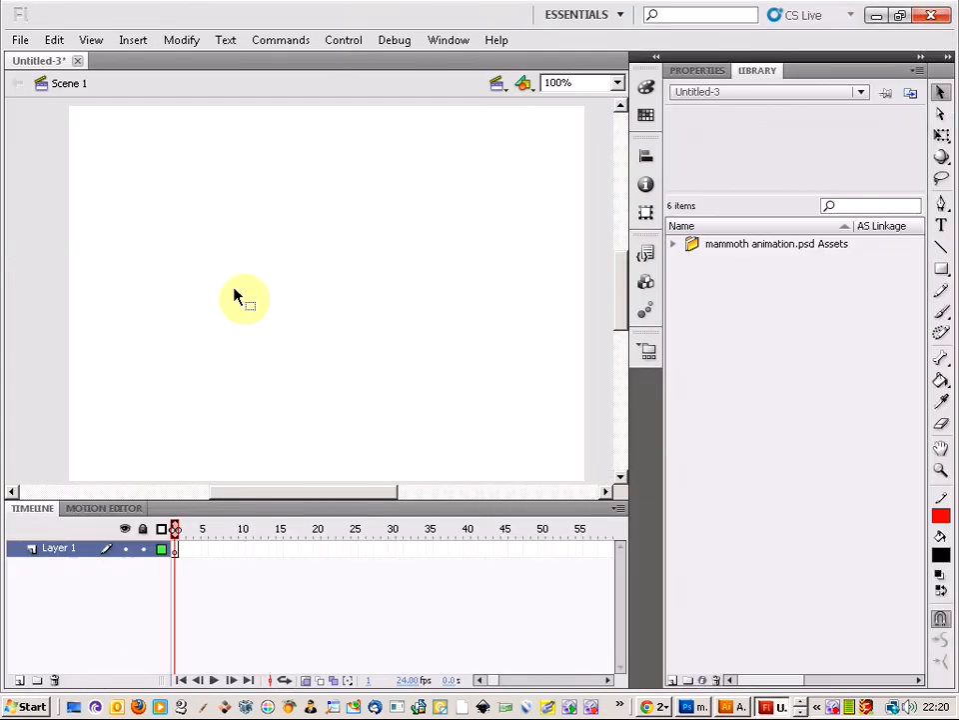
pyautogui.hotkey('alt', 'Tab')
pyautogui.press('Tab')
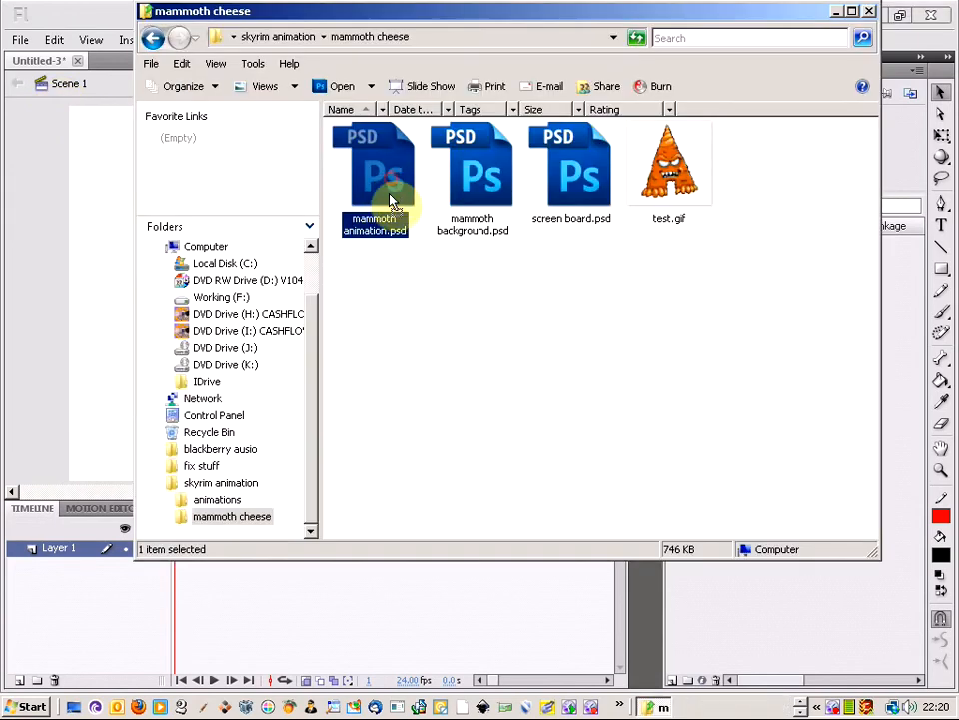
pyautogui.moveTo(396, 191); pyautogui.dragTo(439, 300)
pyautogui.hotkey('alt', 'Tab')
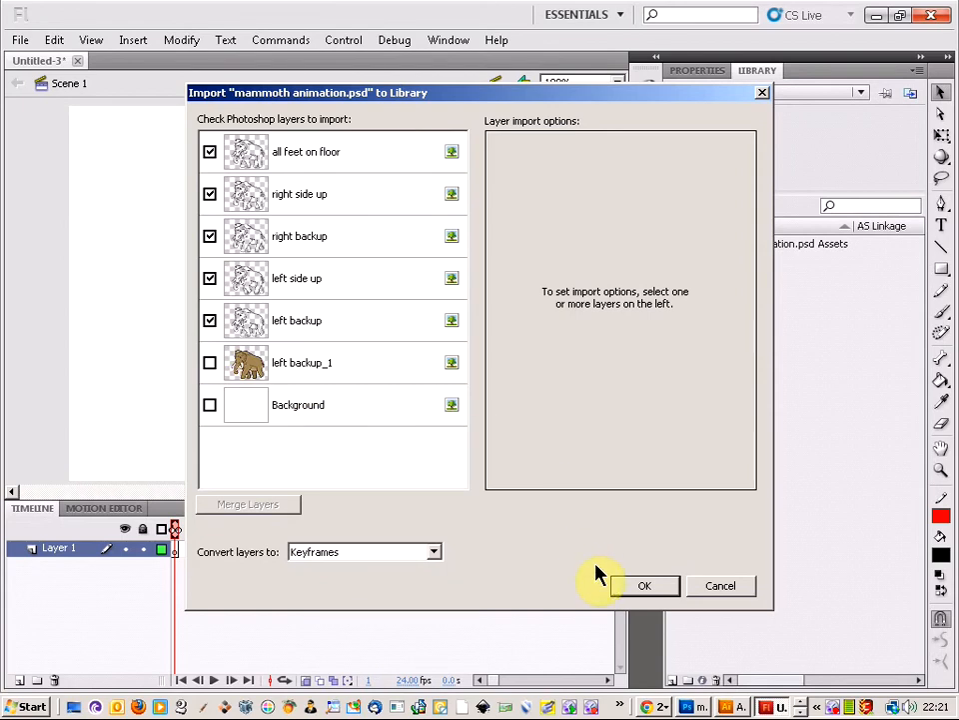
# - Import the five checked line-art layers of mammoth animation.psd with the layers converted to Keyframes
pyautogui.click(376, 556)
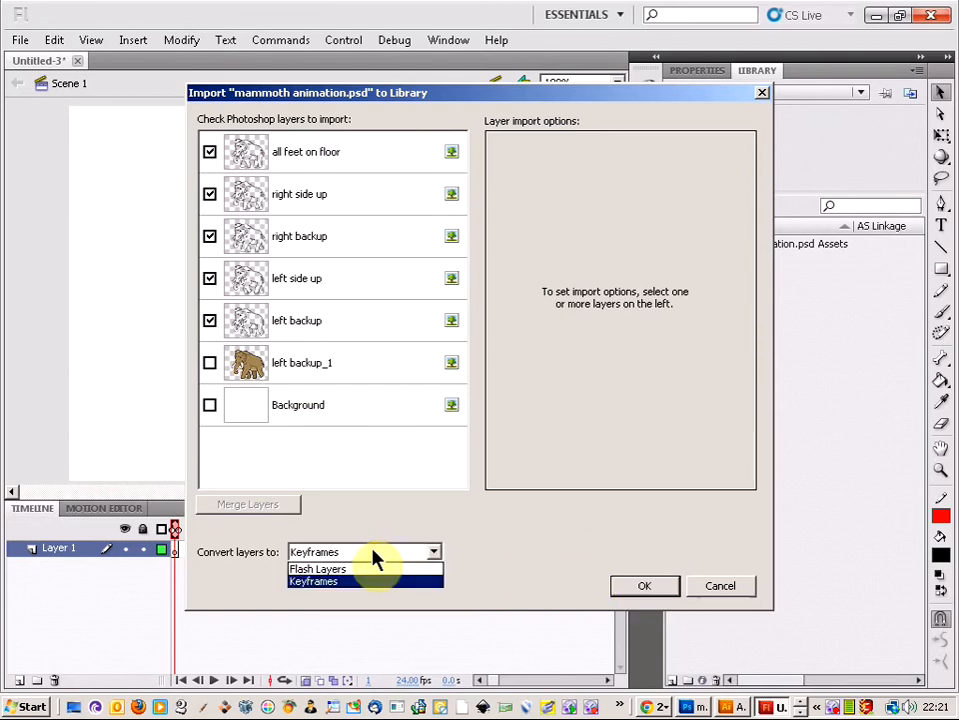
pyautogui.click(357, 582)
pyautogui.click(646, 588)
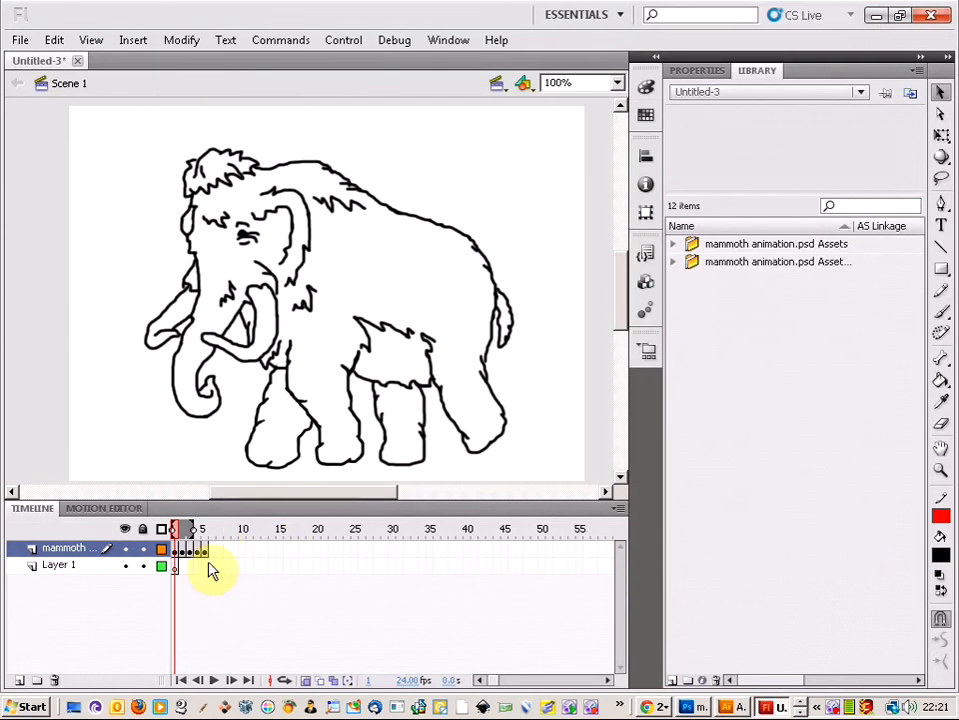
# - Look through the imported mammoth poses on the timeline from frame 1 to frame 5
pyautogui.moveTo(199, 544); pyautogui.dragTo(180, 555)
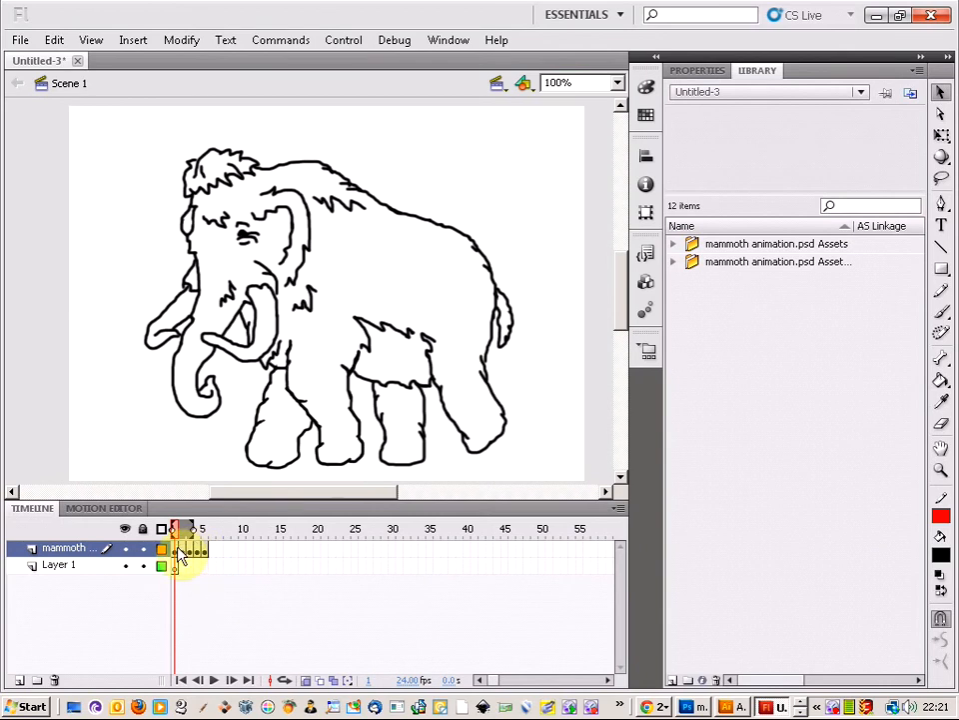
pyautogui.click(184, 553)
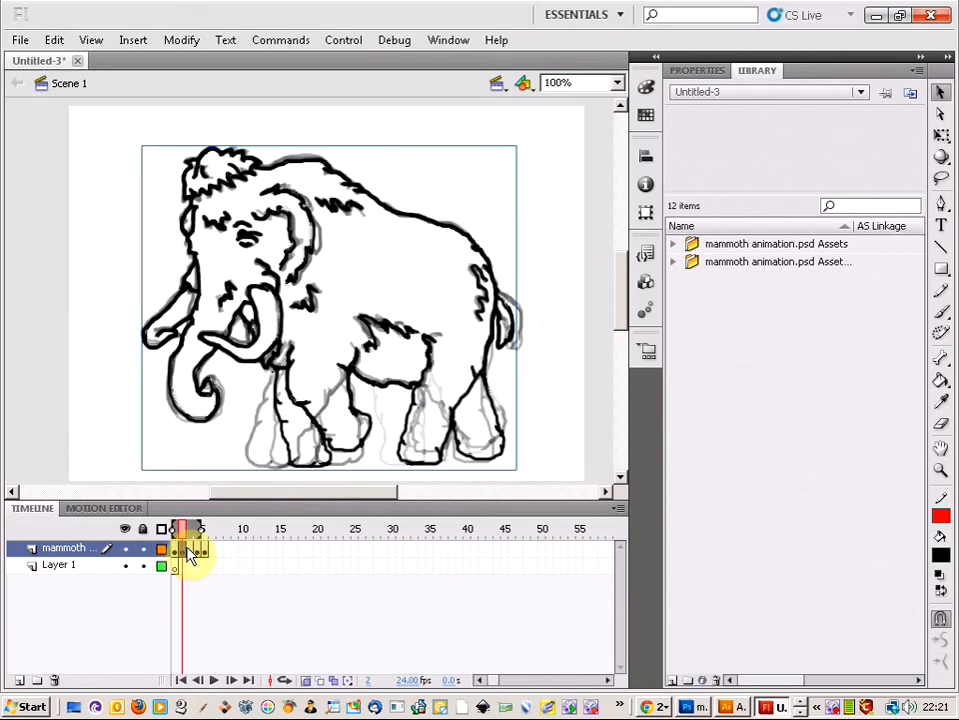
pyautogui.click(193, 553)
pyautogui.click(203, 551)
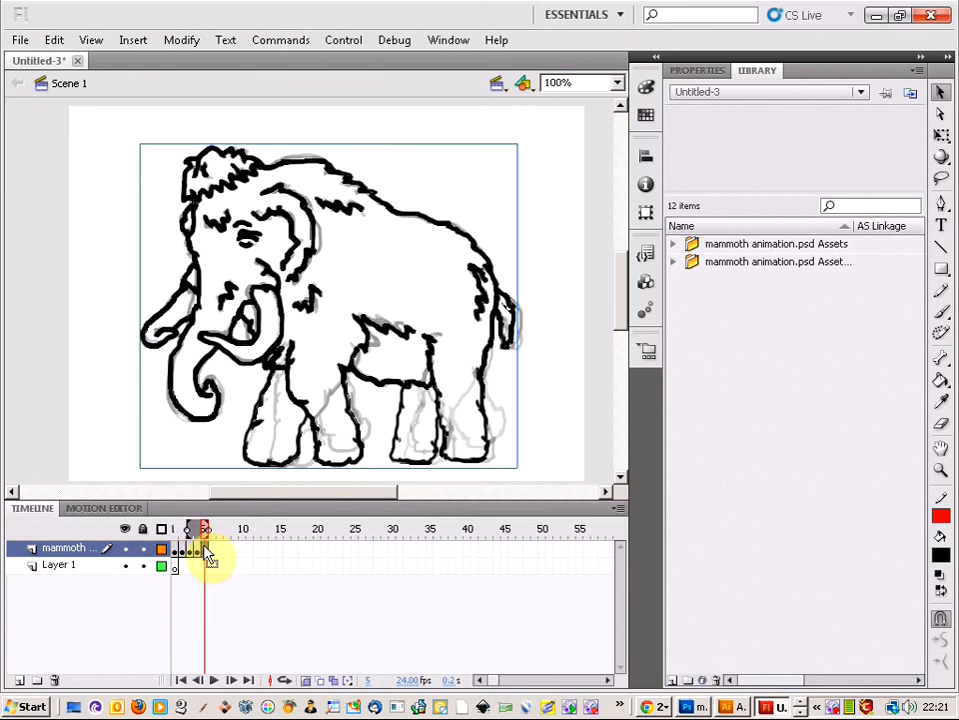
# - Space out the mammoth keyframes by moving the second, third, fourth and fifth to frames 10, 20, 30 and 40
pyautogui.moveTo(206, 549); pyautogui.dragTo(466, 552)
pyautogui.click(200, 552)
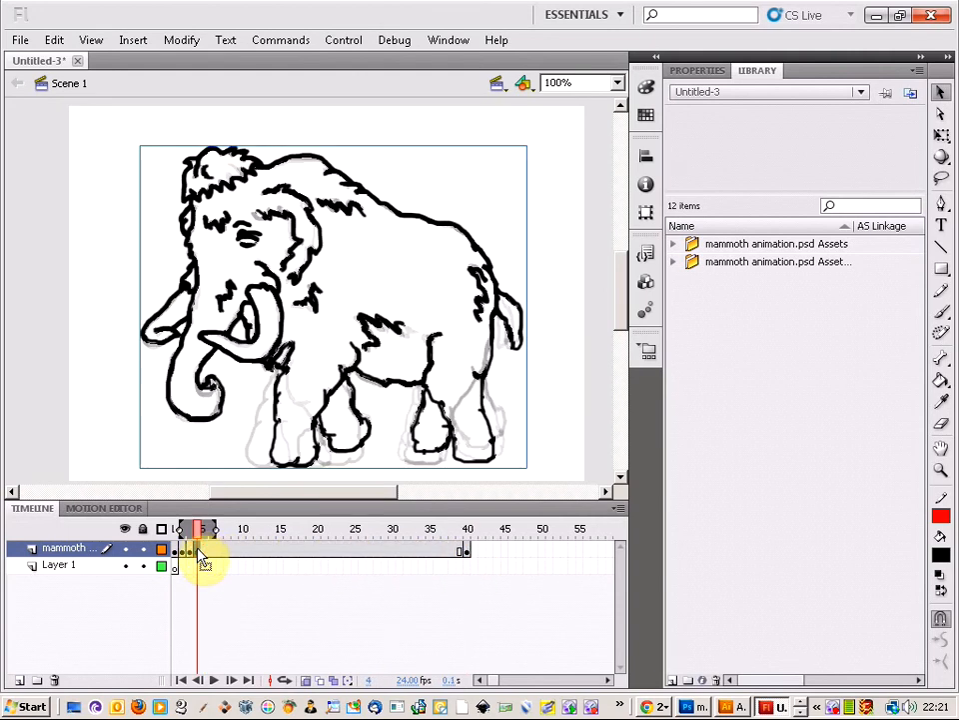
pyautogui.moveTo(205, 558); pyautogui.dragTo(392, 552)
pyautogui.click(190, 553)
pyautogui.moveTo(193, 557); pyautogui.dragTo(315, 553)
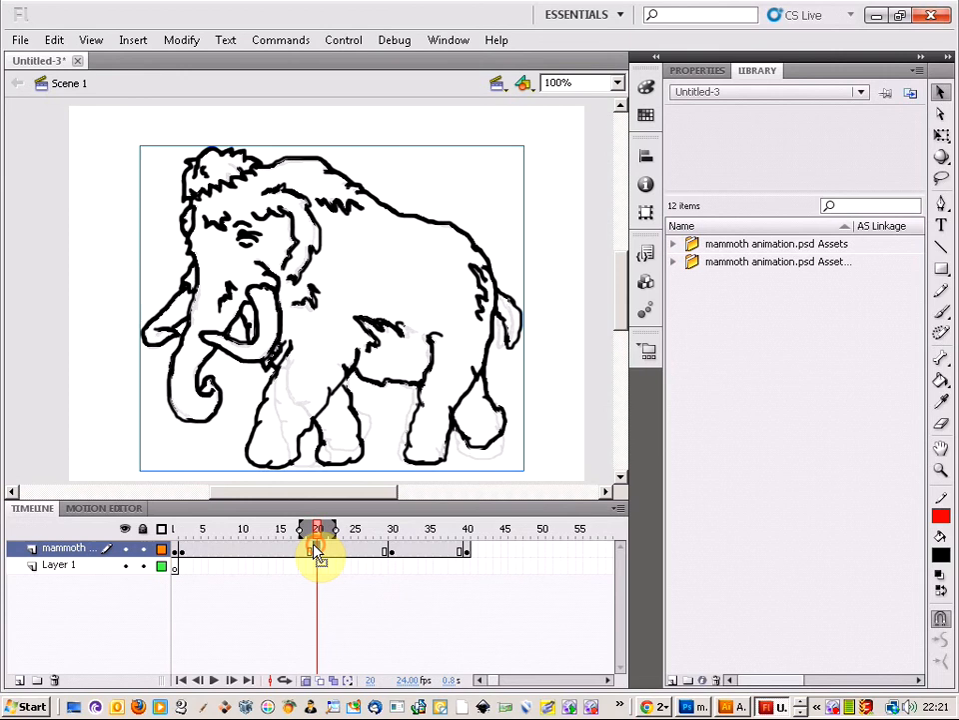
pyautogui.click(184, 552)
pyautogui.moveTo(184, 553); pyautogui.dragTo(244, 549)
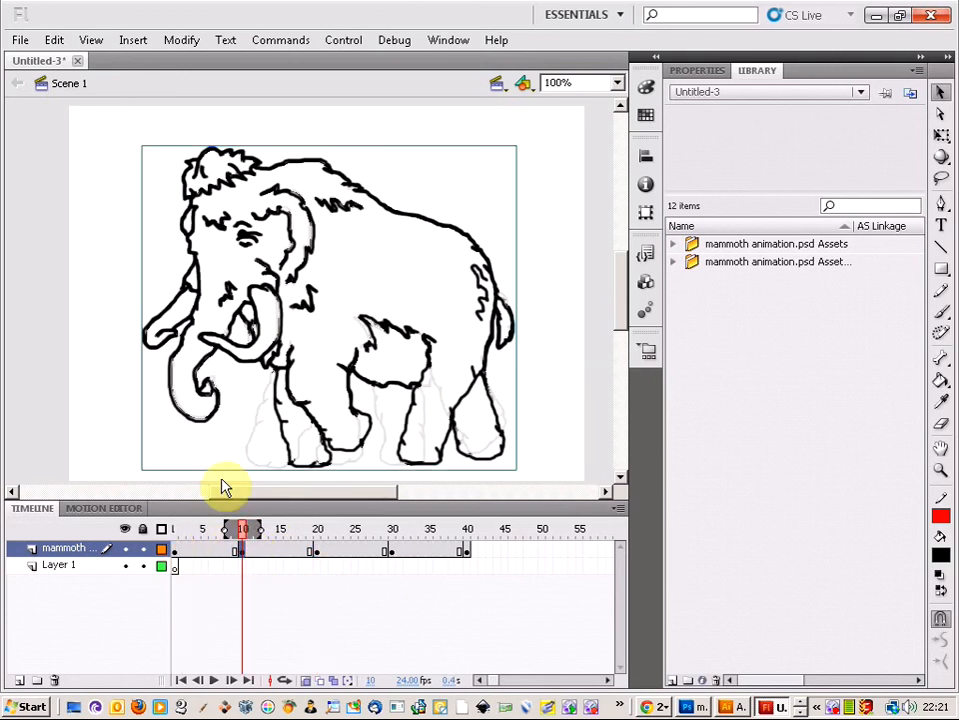
# - Test the scene to preview the mammoth's walk animation
pyautogui.click(343, 40)
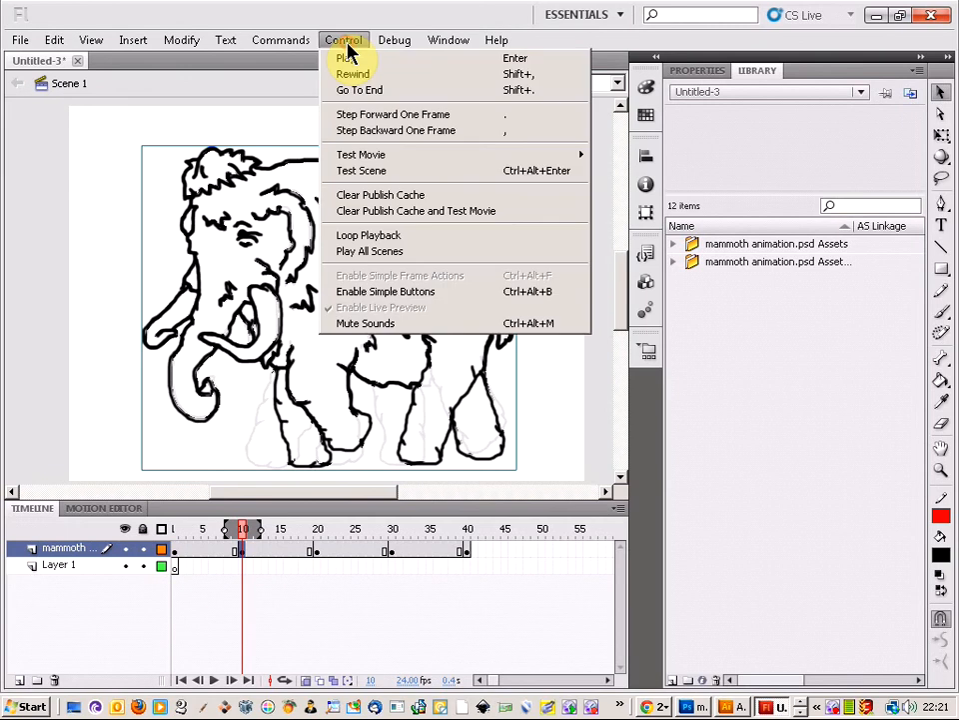
pyautogui.click(377, 171)
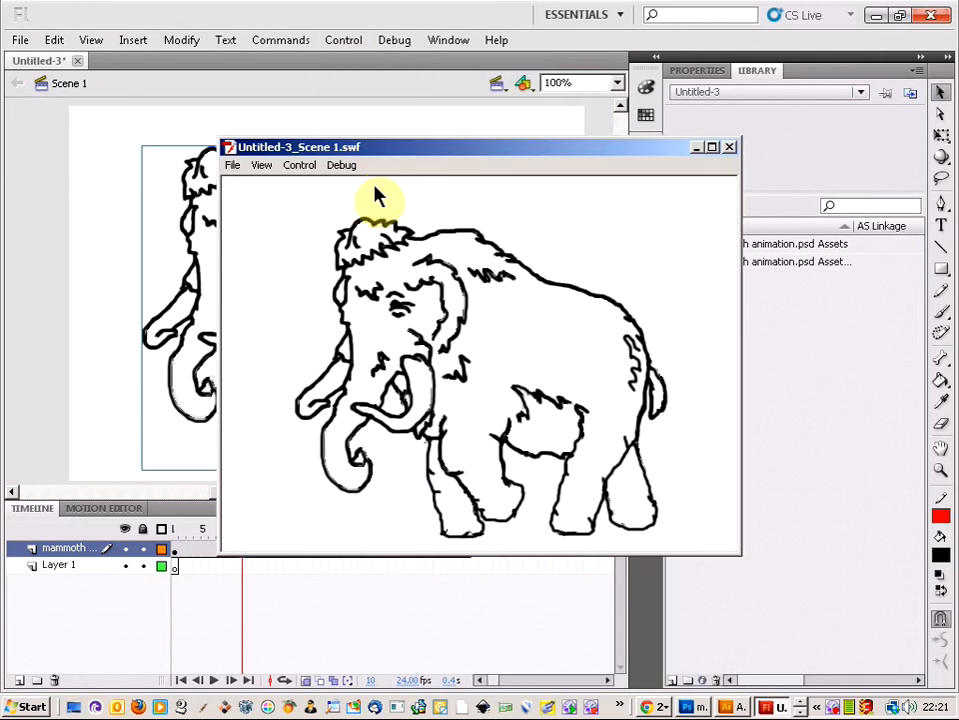